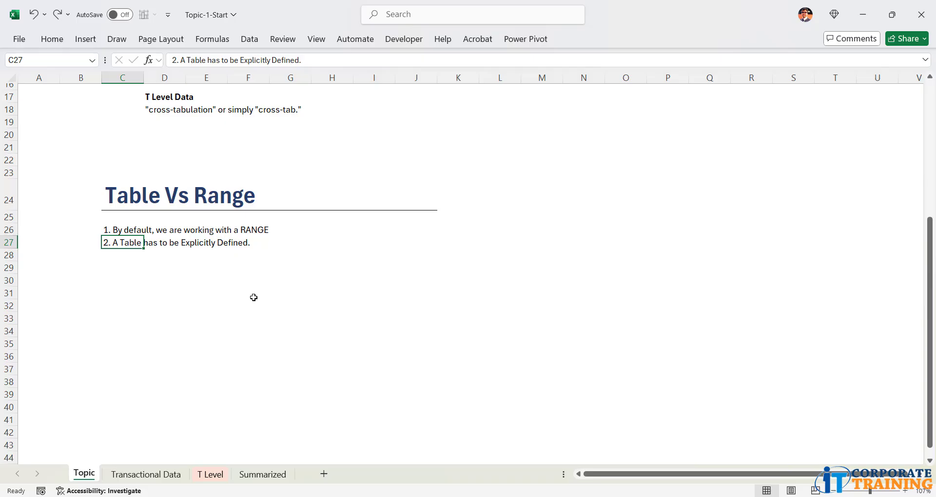
Increase the font size of the first note in C26, about working with a range, to 22.
{"action": "left_click", "coordinate": [120, 230]}
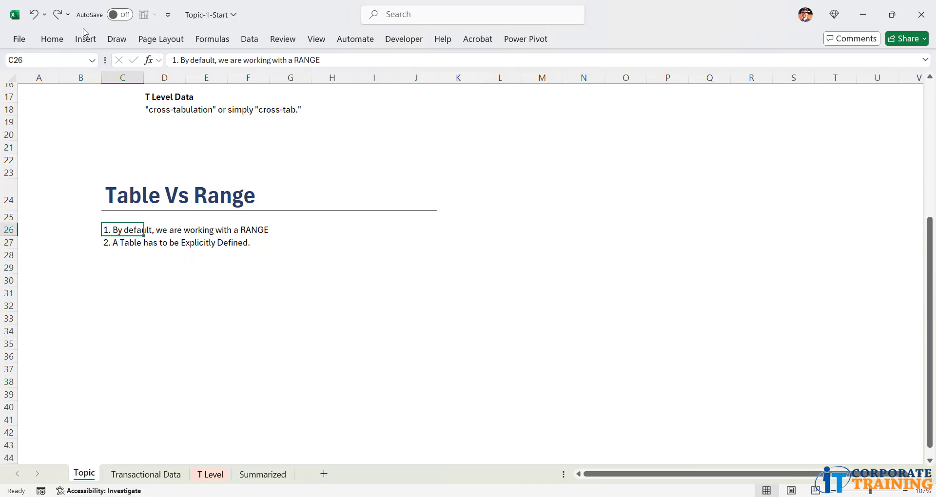
{"action": "left_click", "coordinate": [53, 40]}
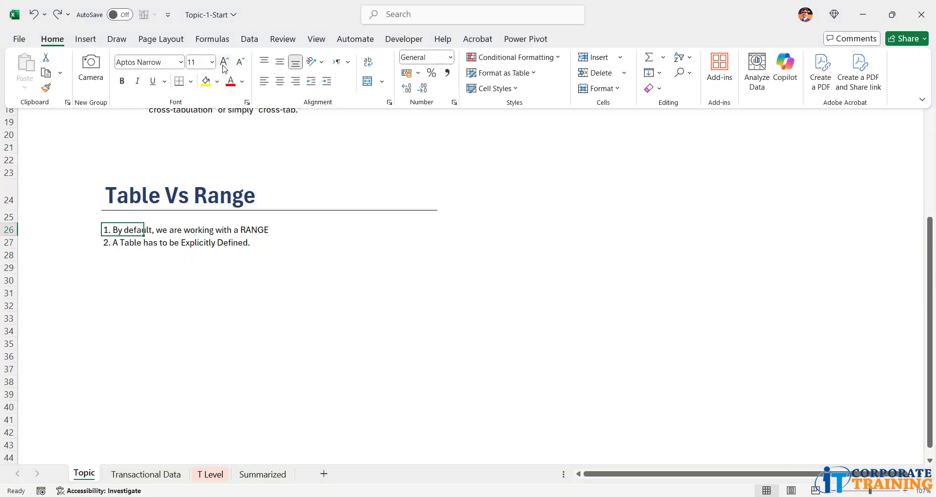
{"action": "left_click", "coordinate": [227, 63]}
{"action": "left_click", "coordinate": [226, 62]}
{"action": "left_click", "coordinate": [225, 62]}
{"action": "left_click", "coordinate": [225, 63]}
{"action": "left_click", "coordinate": [225, 62]}
{"action": "left_click", "coordinate": [225, 62]}
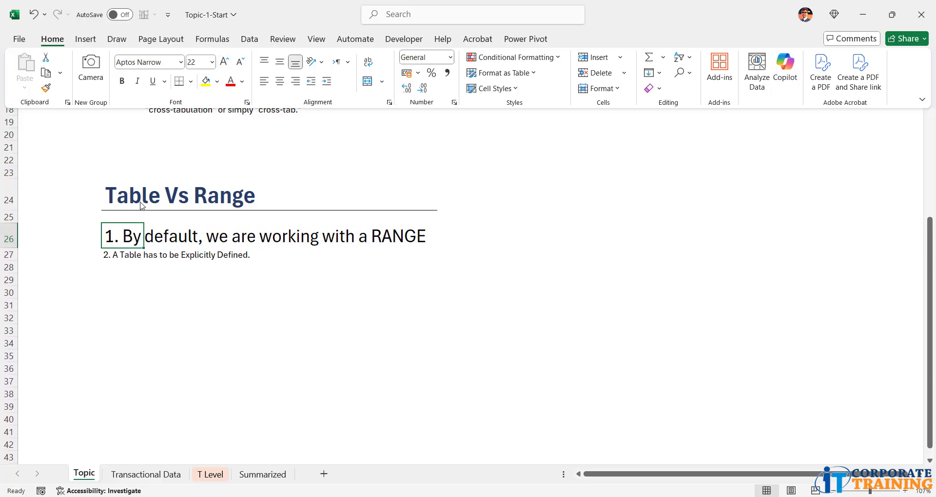
Copy the formatting of the note in C26 onto the second note in C27.
{"action": "left_click", "coordinate": [46, 88]}
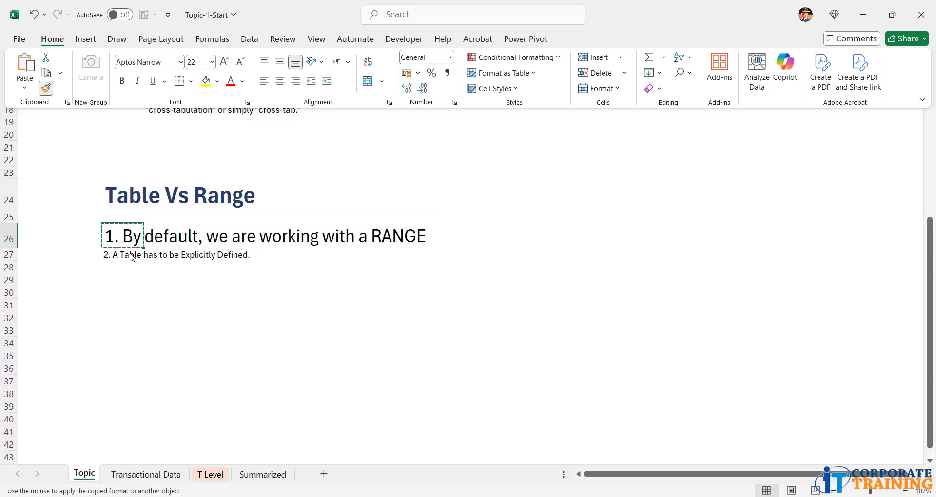
{"action": "left_click", "coordinate": [129, 259]}
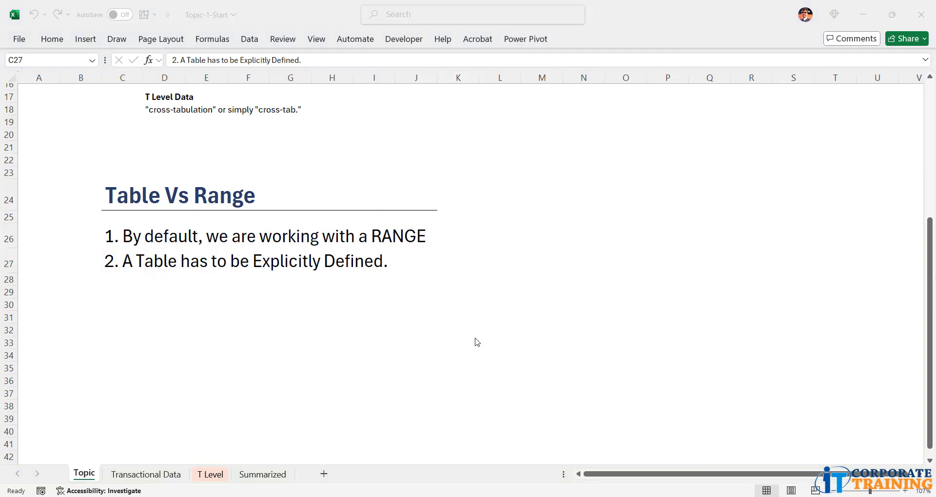
{"action": "left_click", "coordinate": [459, 330]}
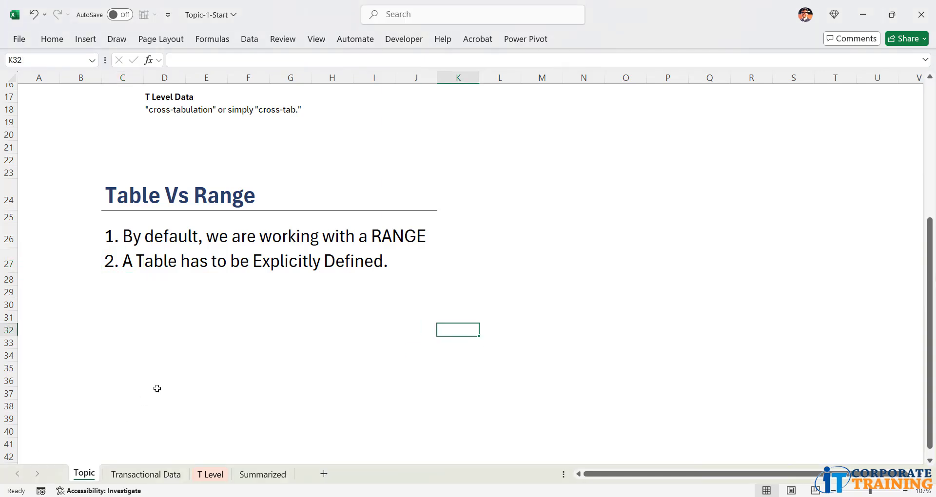
Copy D3:I15 from the Transactional Data sheet to C32 on the Topic sheet, and widen column C so the dates fit.
{"action": "left_click", "coordinate": [152, 476]}
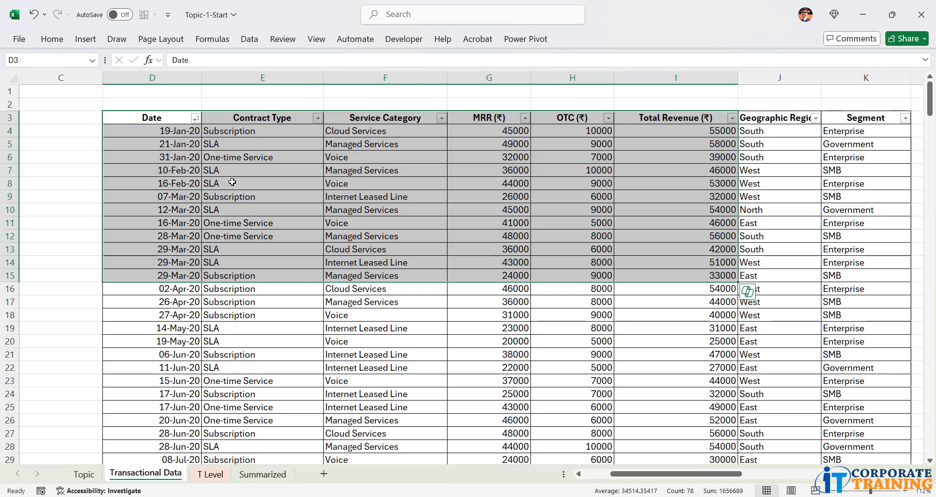
{"action": "key", "text": "ctrl+c"}
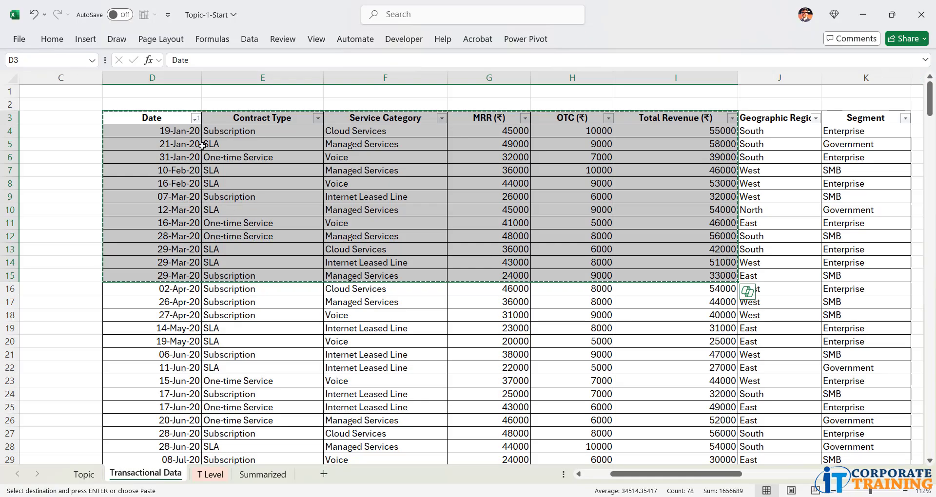
{"action": "left_click", "coordinate": [84, 474]}
{"action": "left_click", "coordinate": [126, 330]}
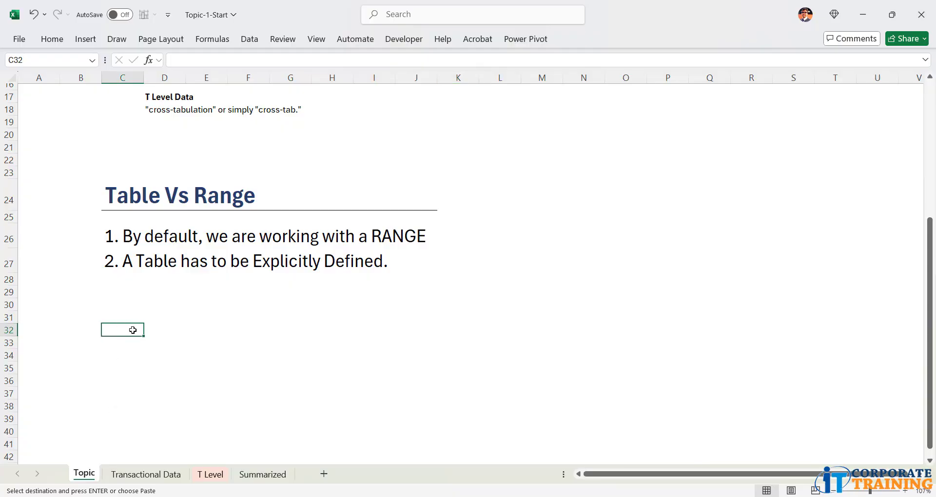
{"action": "key", "text": "ctrl+v"}
{"action": "scroll", "coordinate": [293, 292], "scroll_direction": "down", "scroll_amount": 4}
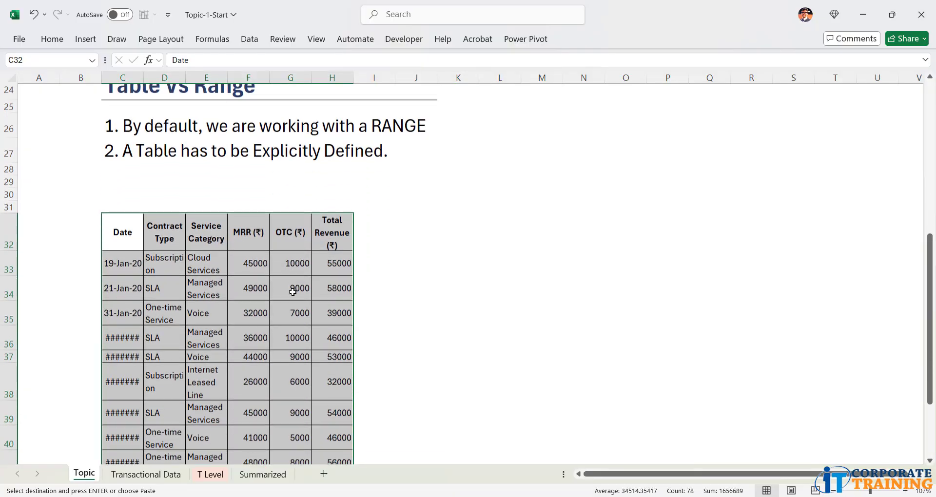
{"action": "left_click_drag", "start_coordinate": [143, 78], "coordinate": [162, 80]}
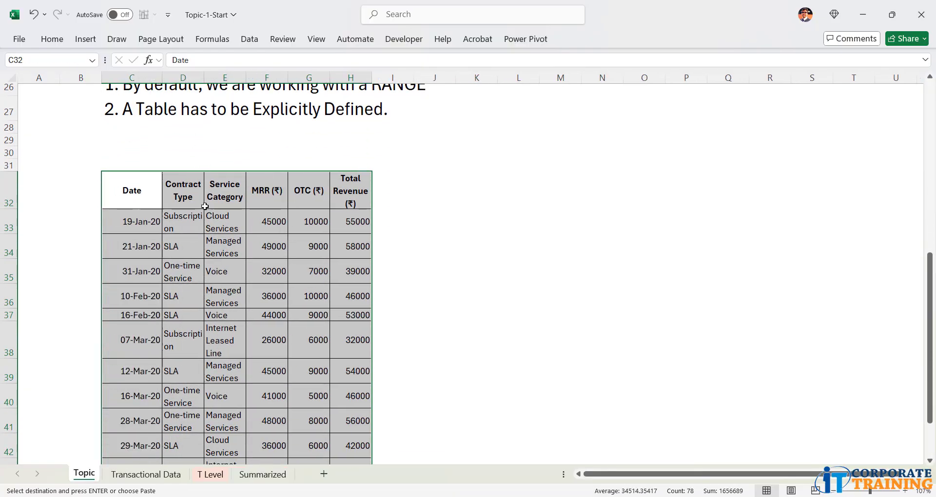
{"action": "scroll", "coordinate": [553, 212], "scroll_direction": "up", "scroll_amount": 1}
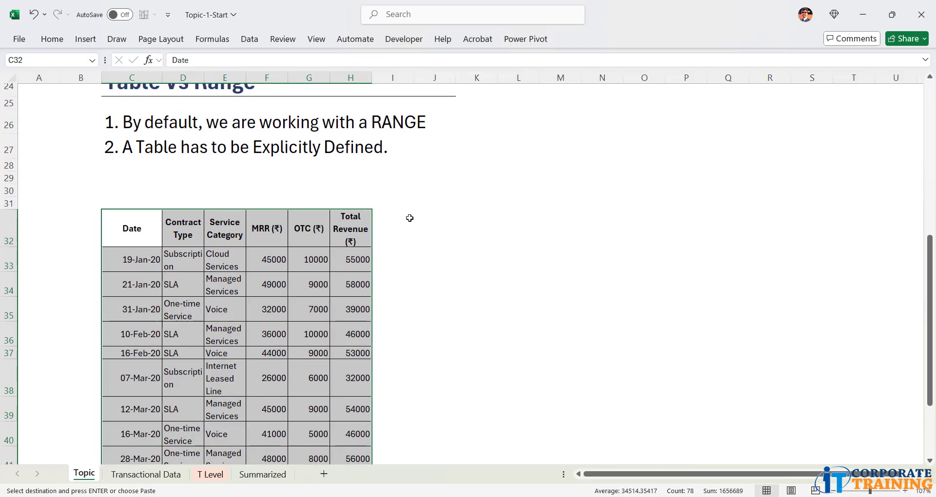
{"action": "key", "text": "alt"}
{"action": "left_click_drag", "start_coordinate": [390, 225], "coordinate": [501, 179]}
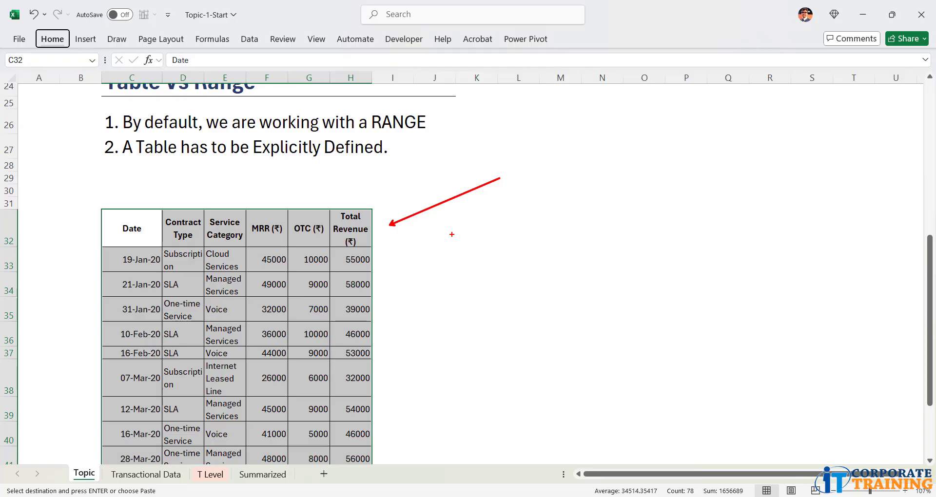
{"action": "key", "text": "Escape"}
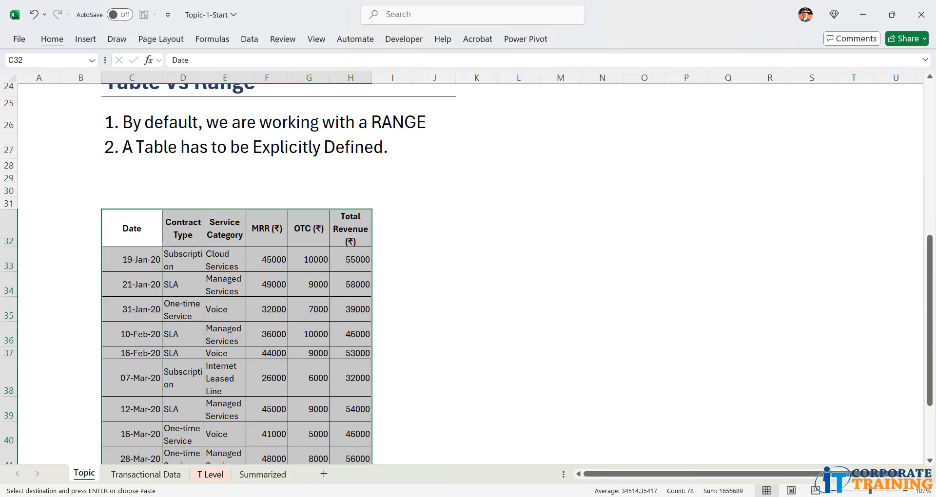
Enter a SUM formula in N33 that totals the Total Revenue cells H33:H44.
{"action": "left_click", "coordinate": [591, 253]}
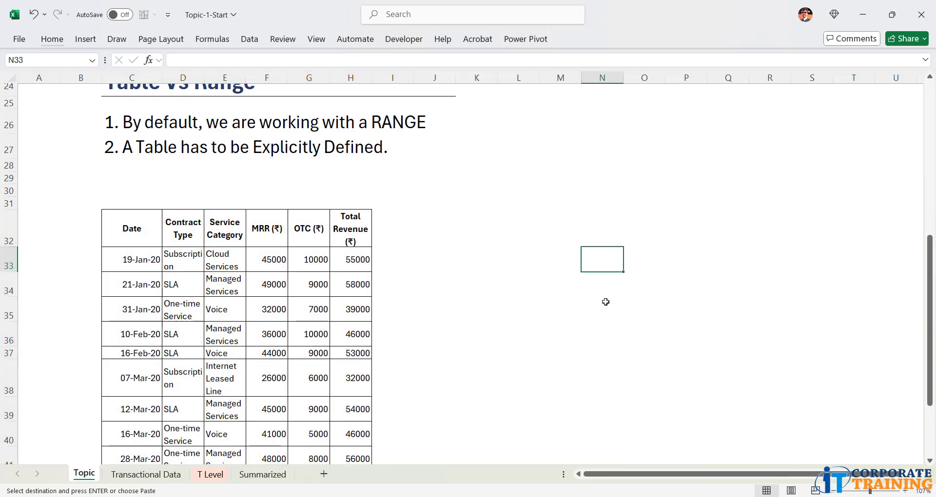
{"action": "type", "text": "=sum("}
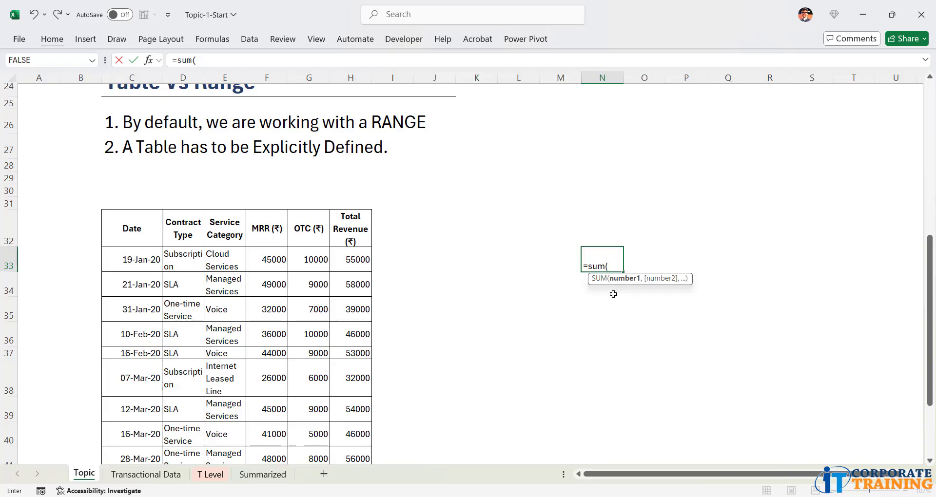
{"action": "left_click", "coordinate": [360, 261]}
{"action": "key", "text": "ctrl+shift+Down"}
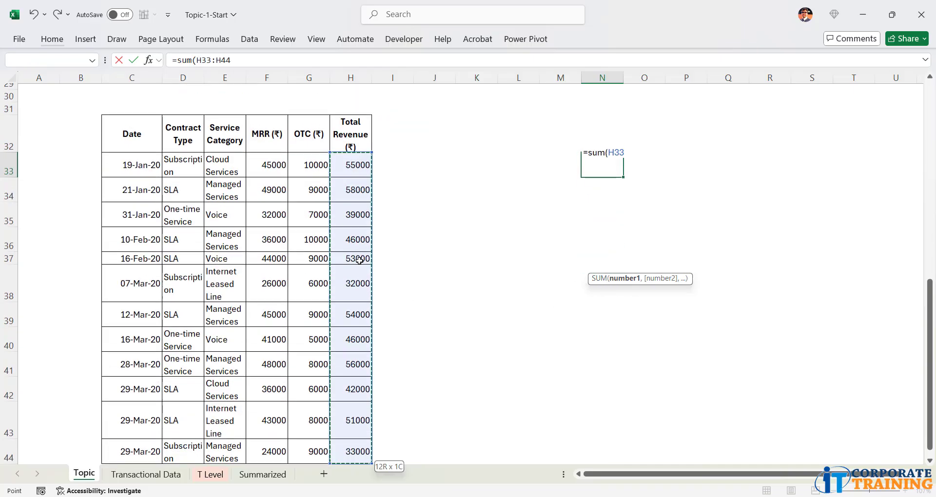
{"action": "type", "text": ")"}
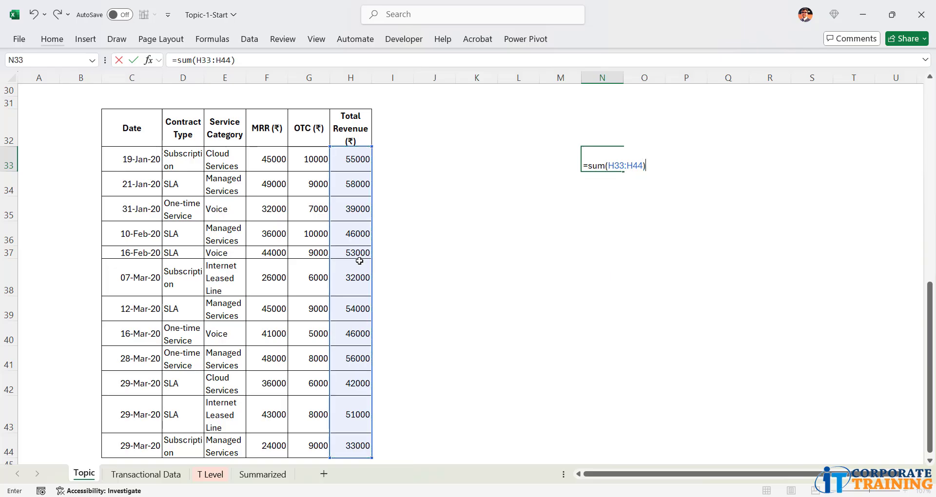
{"action": "key", "text": "Return"}
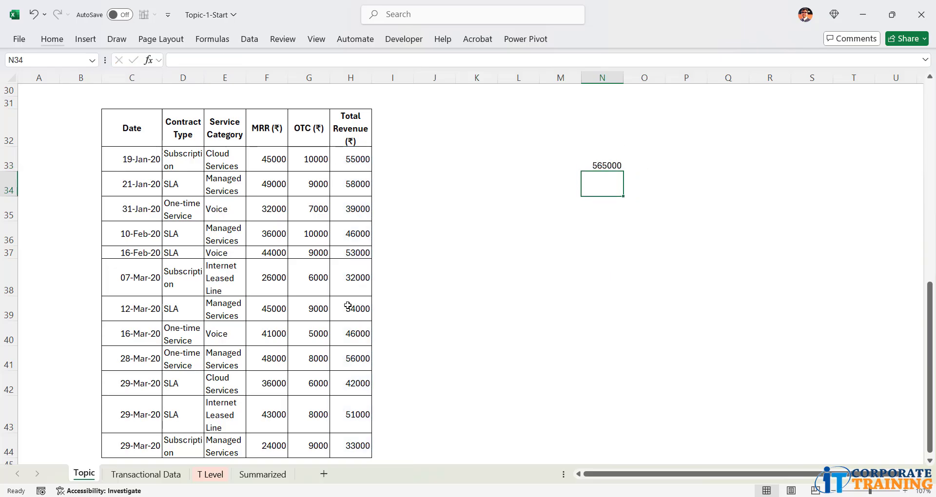
Examine which rows the SUM formula in N33 references, compared with the last data row and the empty row 45 below.
{"action": "scroll", "coordinate": [346, 303], "scroll_direction": "down", "scroll_amount": 1}
{"action": "double_click", "coordinate": [617, 128]}
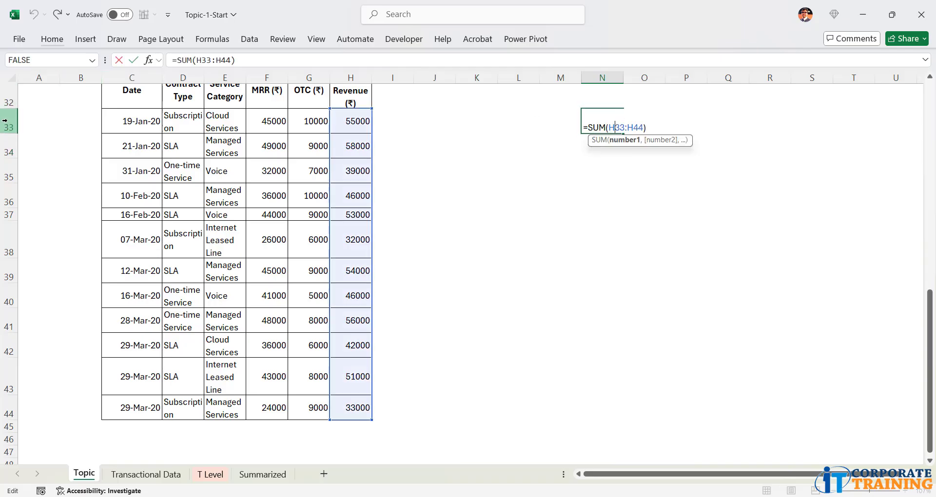
{"action": "key", "text": "Escape"}
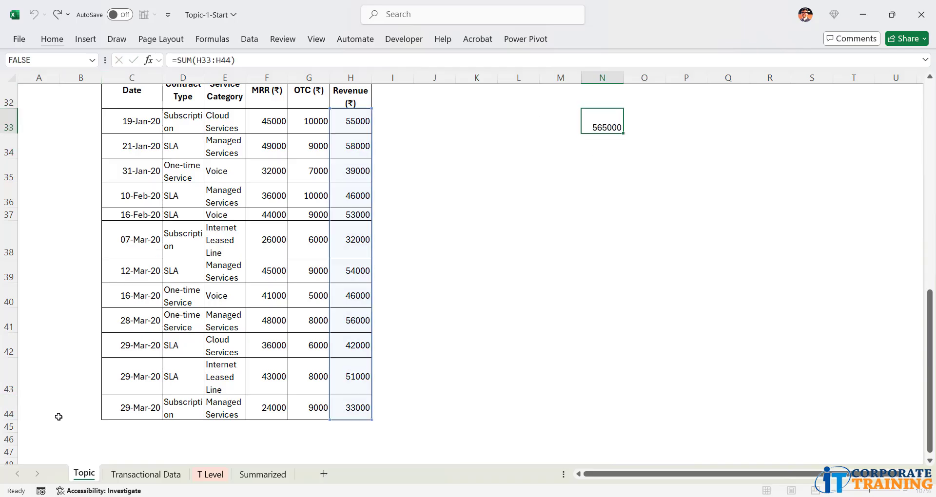
{"action": "mouse_move", "coordinate": [132, 408]}
{"action": "left_mouse_down"}
{"action": "mouse_move", "coordinate": [397, 415]}
{"action": "mouse_move", "coordinate": [360, 427]}
{"action": "mouse_move", "coordinate": [366, 442]}
{"action": "left_mouse_up"}
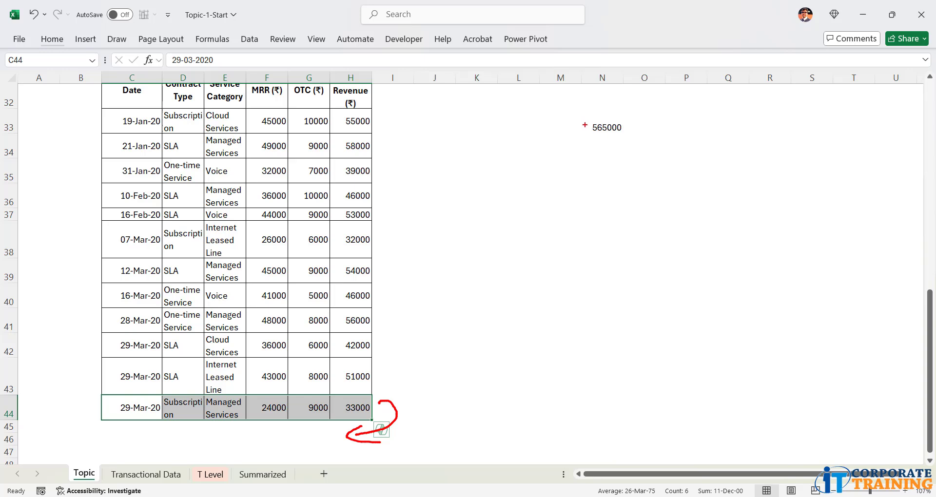
{"action": "mouse_move", "coordinate": [587, 115]}
{"action": "left_mouse_down"}
{"action": "mouse_move", "coordinate": [659, 152]}
{"action": "mouse_move", "coordinate": [606, 190]}
{"action": "left_mouse_up"}
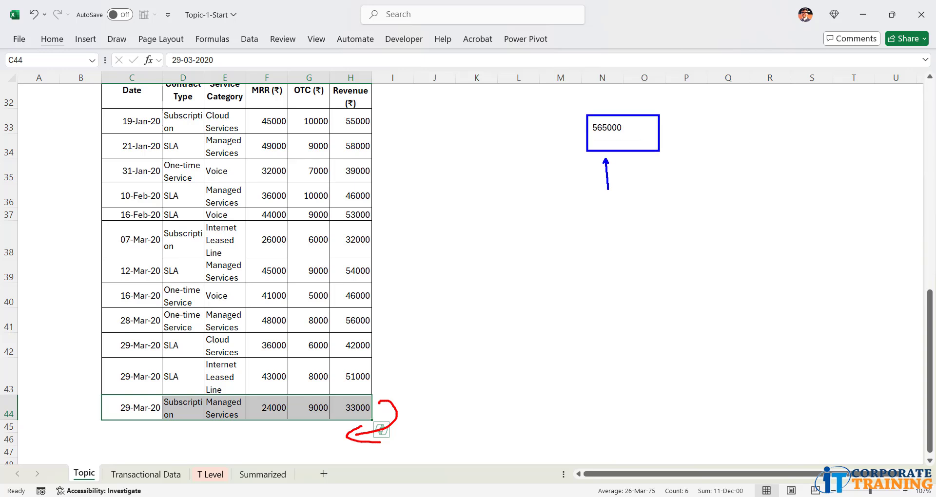
{"action": "double_click", "coordinate": [624, 127]}
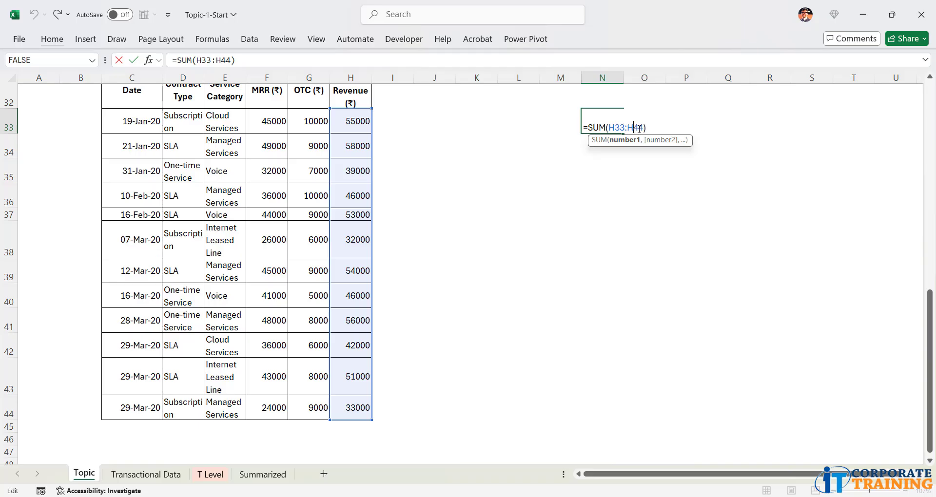
{"action": "key", "text": "Escape"}
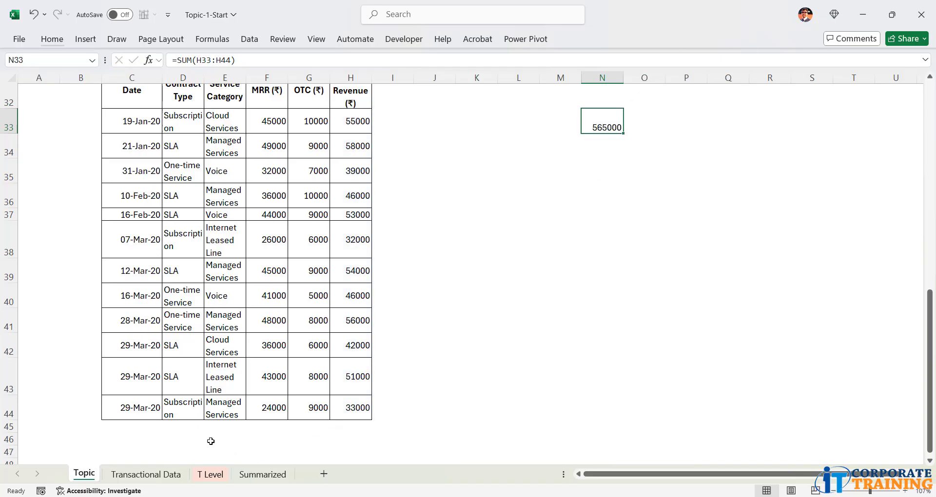
{"action": "left_click_drag", "start_coordinate": [130, 426], "coordinate": [341, 430]}
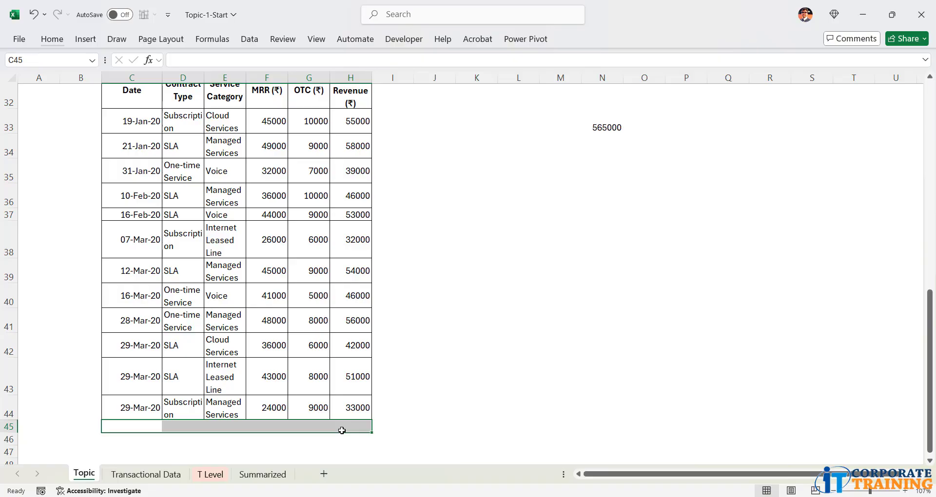
{"action": "left_click", "coordinate": [603, 133]}
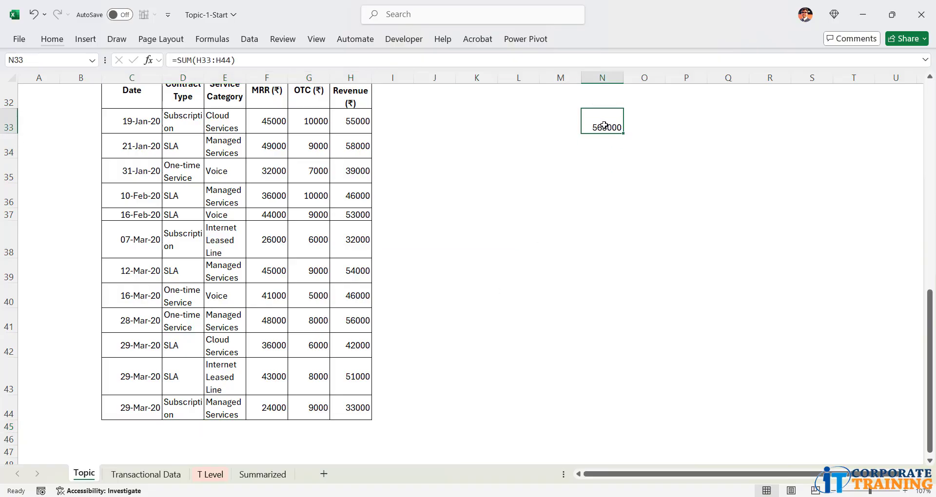
{"action": "double_click", "coordinate": [604, 126]}
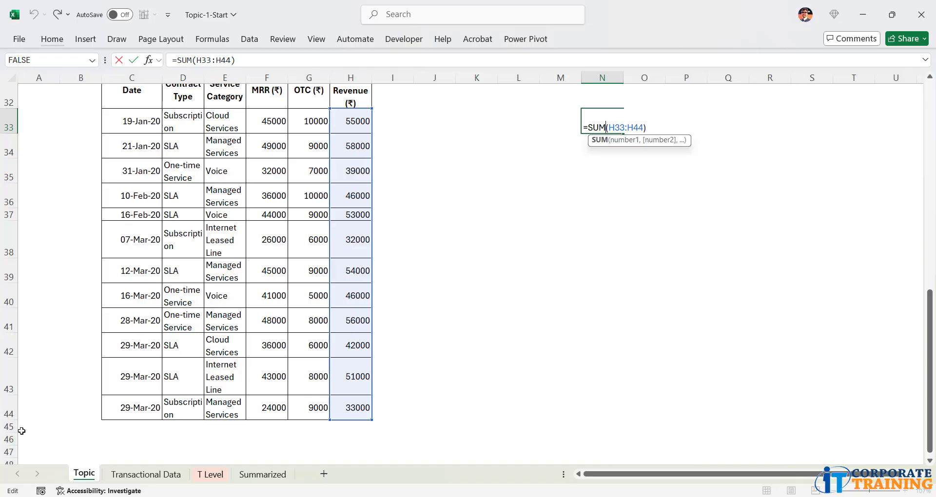
{"action": "key", "text": "ctrl+Return"}
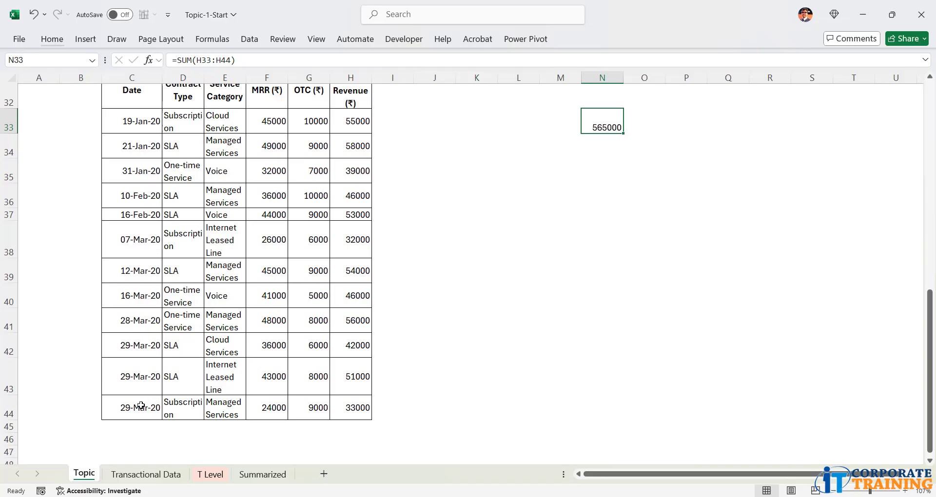
Duplicate the last data row C44:H44 into row 45 directly below the data.
{"action": "left_click_drag", "start_coordinate": [138, 408], "coordinate": [346, 408]}
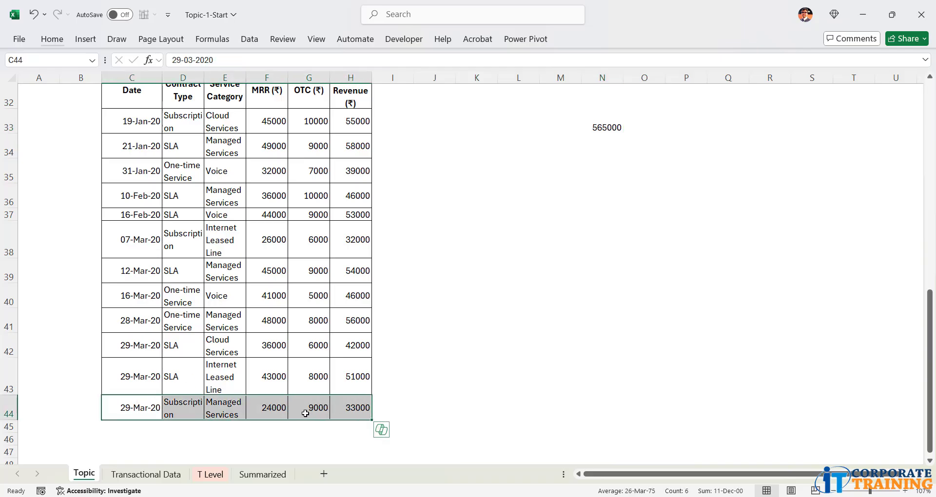
{"action": "key", "text": "ctrl+q"}
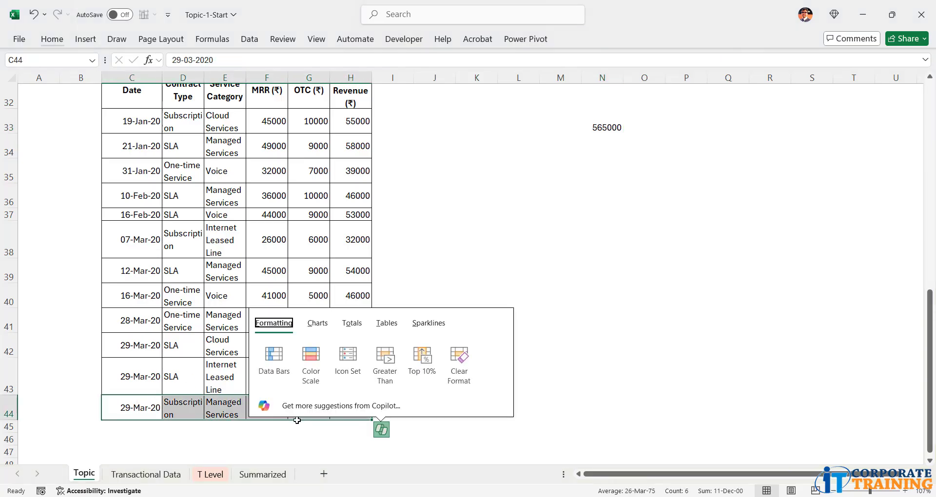
{"action": "left_click", "coordinate": [145, 422]}
{"action": "key", "text": "ctrl+c"}
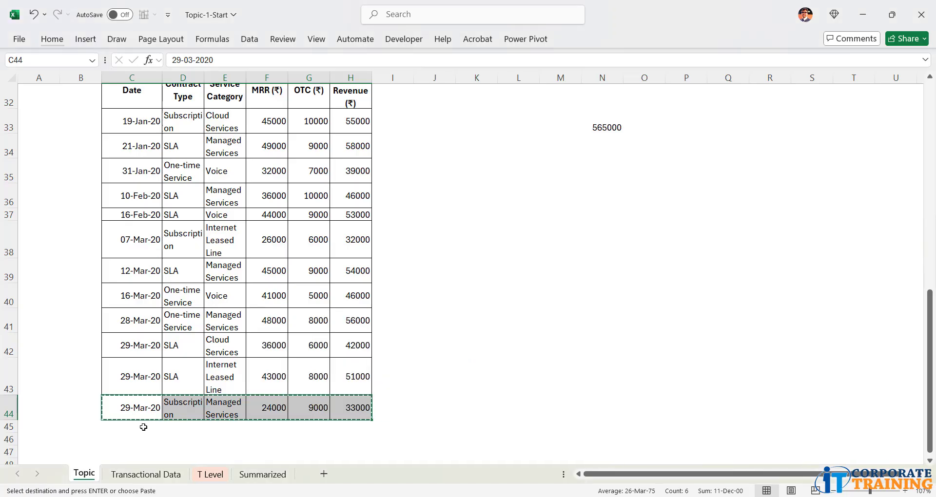
{"action": "left_click", "coordinate": [143, 426]}
{"action": "key", "text": "ctrl+v"}
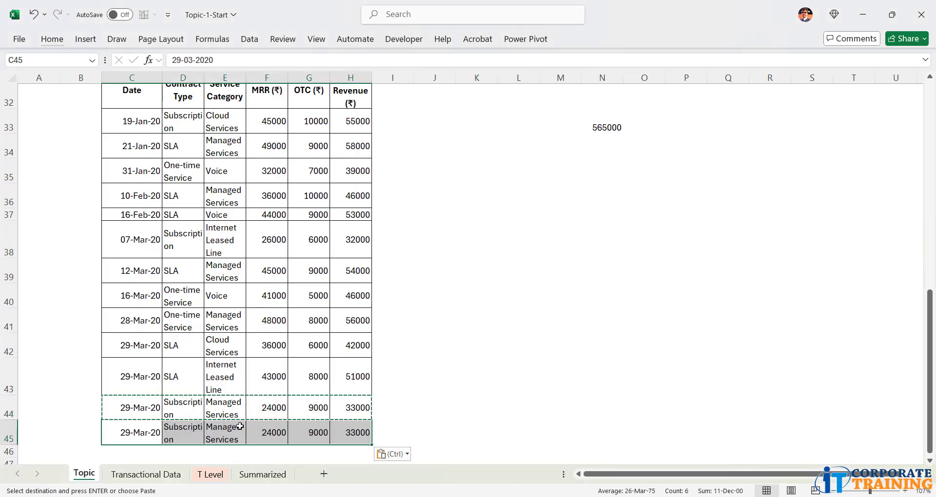
Inspect the Total Revenue formula in H45 and the OTC and MRR cells it adds in that row.
{"action": "double_click", "coordinate": [347, 433]}
{"action": "key", "text": "Escape"}
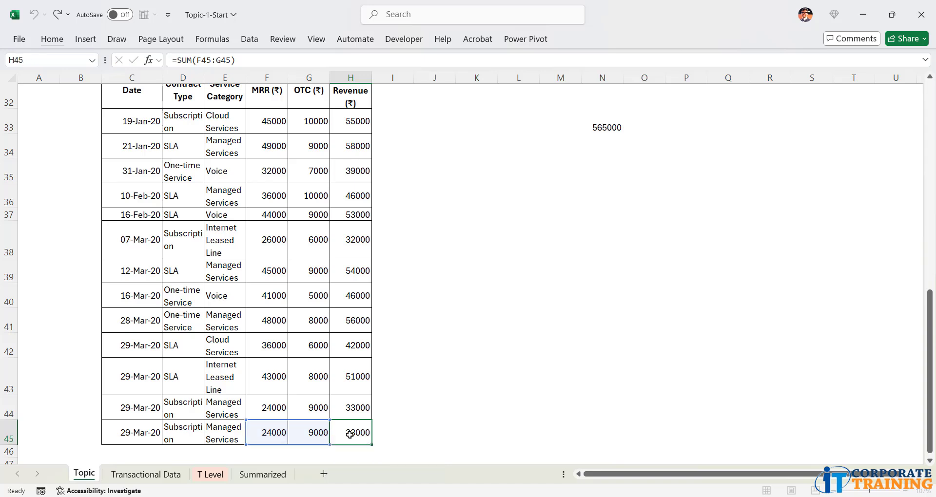
{"action": "left_click", "coordinate": [310, 432]}
{"action": "left_click", "coordinate": [271, 433]}
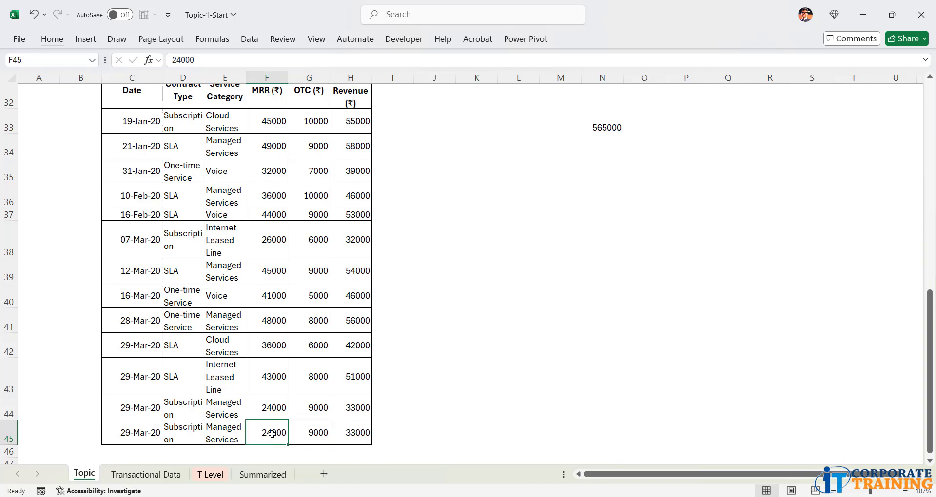
Set the MRR in F45 to 90000 and the OTC in G45 to 80000.
{"action": "type", "text": "9"}
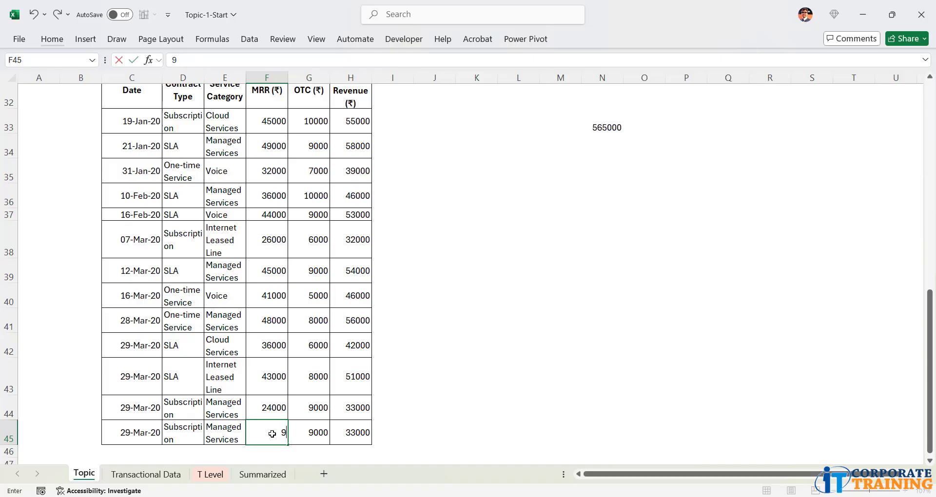
{"action": "type", "text": "0000"}
{"action": "key", "text": "Tab"}
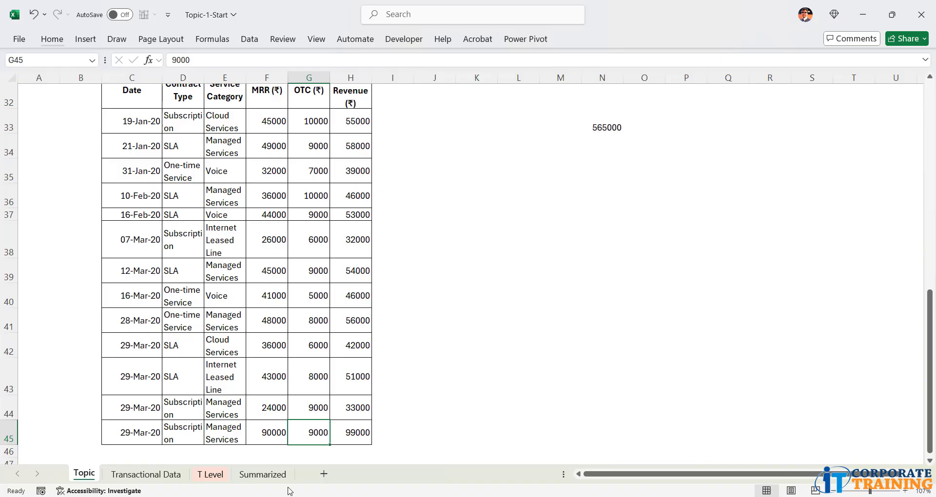
{"action": "type", "text": "80000"}
{"action": "key", "text": "Tab"}
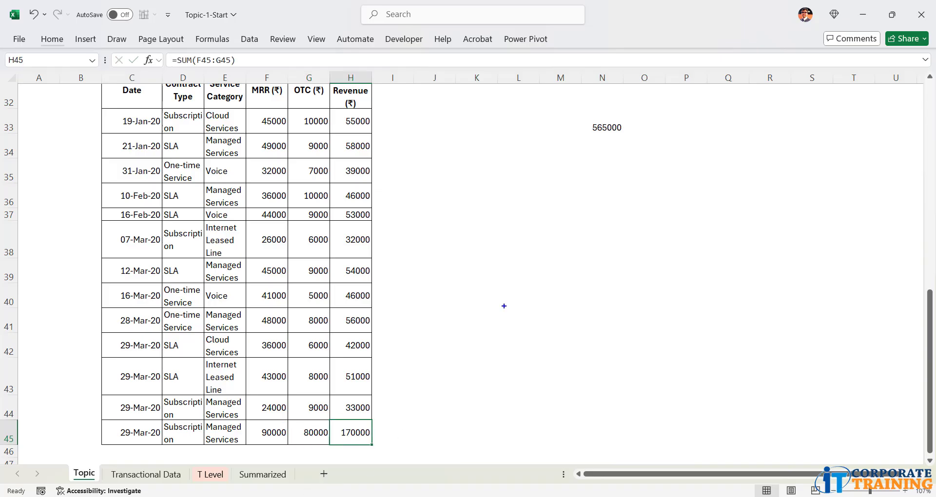
Check which Total Revenue cells the SUM formula in N33 covers, compared with the added row 45.
{"action": "left_click_drag", "start_coordinate": [579, 116], "coordinate": [637, 136]}
{"action": "mouse_move", "coordinate": [614, 175]}
{"action": "left_mouse_down"}
{"action": "mouse_move", "coordinate": [623, 143]}
{"action": "mouse_move", "coordinate": [540, 156]}
{"action": "left_mouse_up"}
{"action": "double_click", "coordinate": [610, 127]}
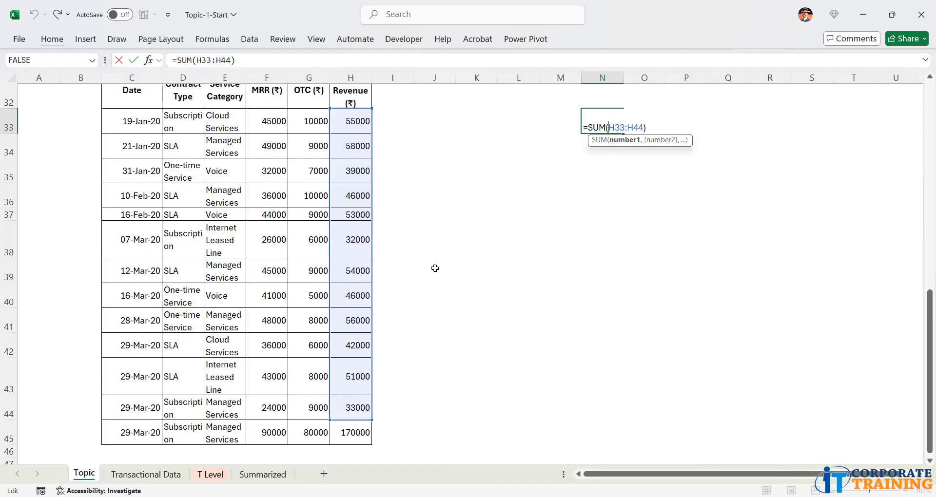
{"action": "mouse_move", "coordinate": [391, 123]}
{"action": "left_mouse_down"}
{"action": "mouse_move", "coordinate": [409, 253]}
{"action": "mouse_move", "coordinate": [400, 390]}
{"action": "mouse_move", "coordinate": [378, 393]}
{"action": "left_mouse_up"}
{"action": "key", "text": "ctrl+Return"}
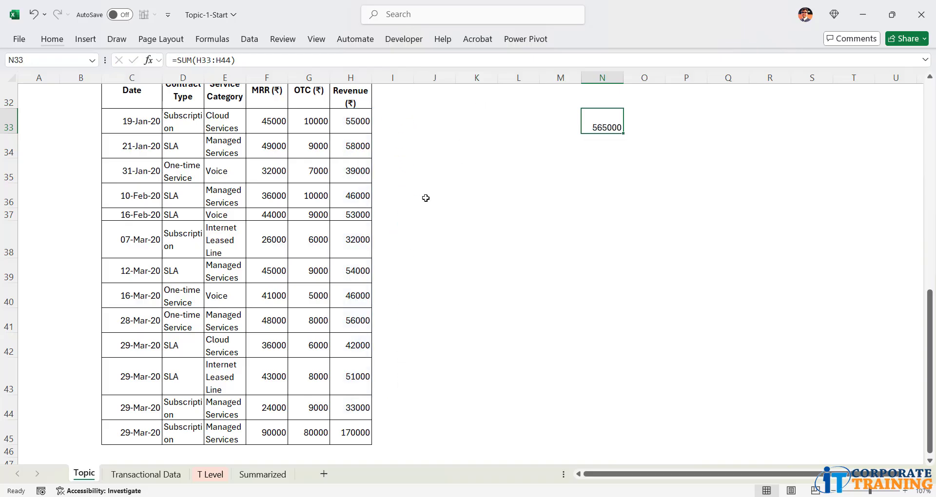
Widen the Total Revenue column H slightly.
{"action": "scroll", "coordinate": [416, 201], "scroll_direction": "up", "scroll_amount": 1}
{"action": "left_click", "coordinate": [150, 120]}
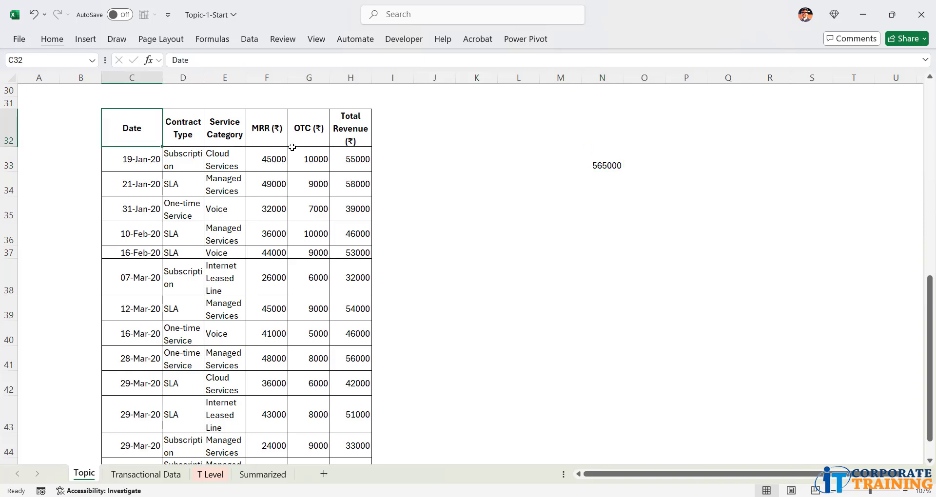
{"action": "left_click_drag", "start_coordinate": [373, 78], "coordinate": [381, 78]}
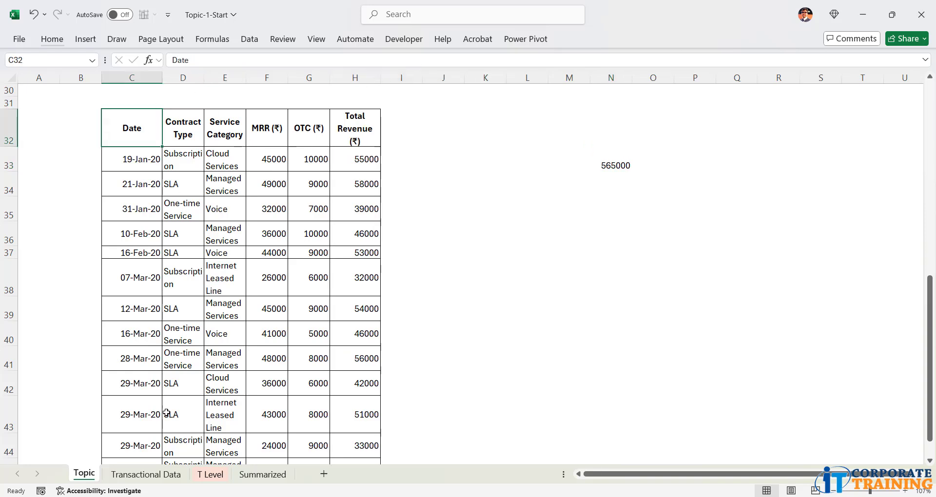
Read the note on explicitly defining a table and select the whole data block C32:H45 including its headers.
{"action": "scroll", "coordinate": [157, 315], "scroll_direction": "up", "scroll_amount": 4}
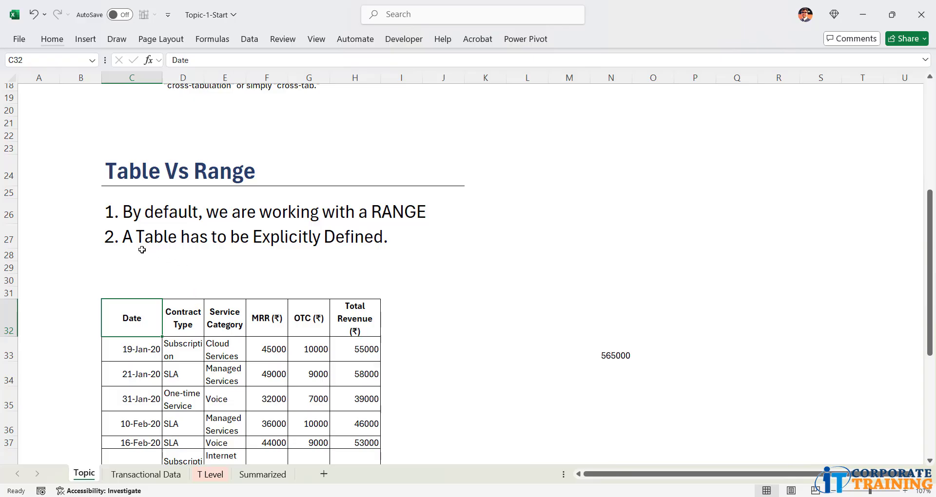
{"action": "left_click_drag", "start_coordinate": [126, 240], "coordinate": [342, 236]}
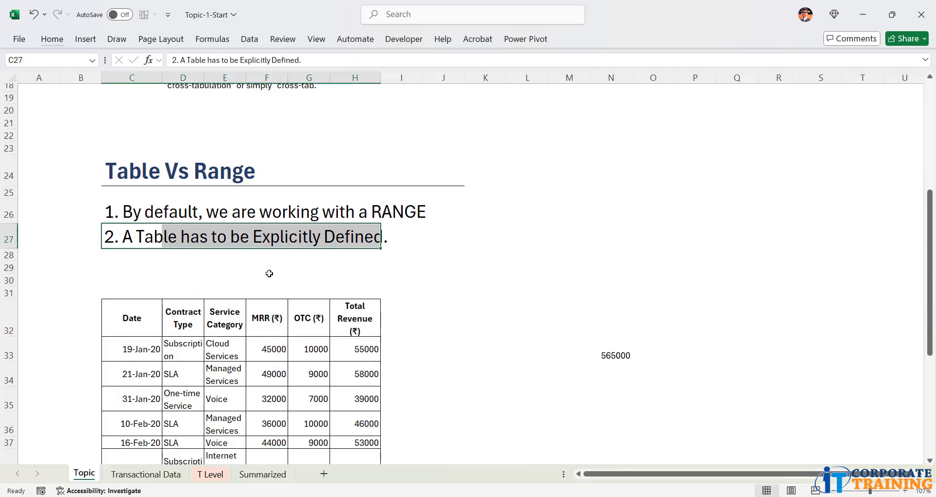
{"action": "left_click", "coordinate": [193, 331]}
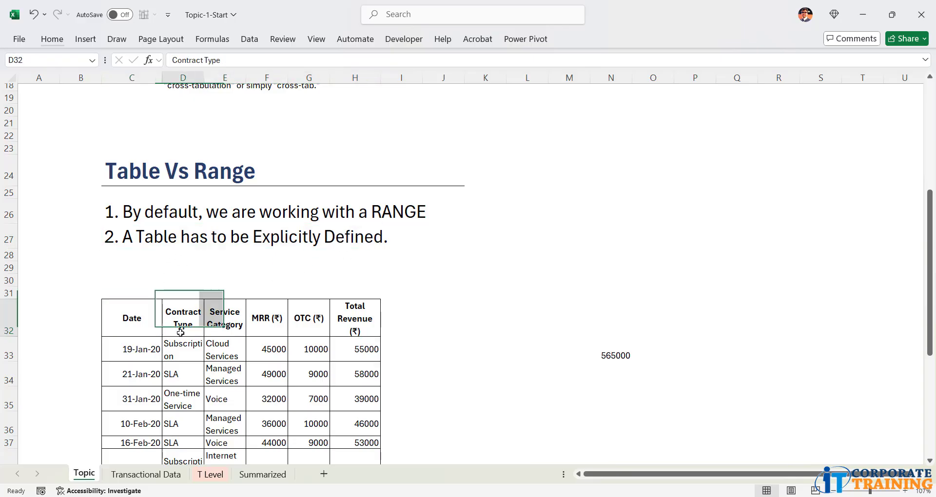
{"action": "scroll", "coordinate": [224, 303], "scroll_direction": "down", "scroll_amount": 3}
{"action": "key", "text": "ctrl+a"}
{"action": "scroll", "coordinate": [224, 303], "scroll_direction": "down", "scroll_amount": 2}
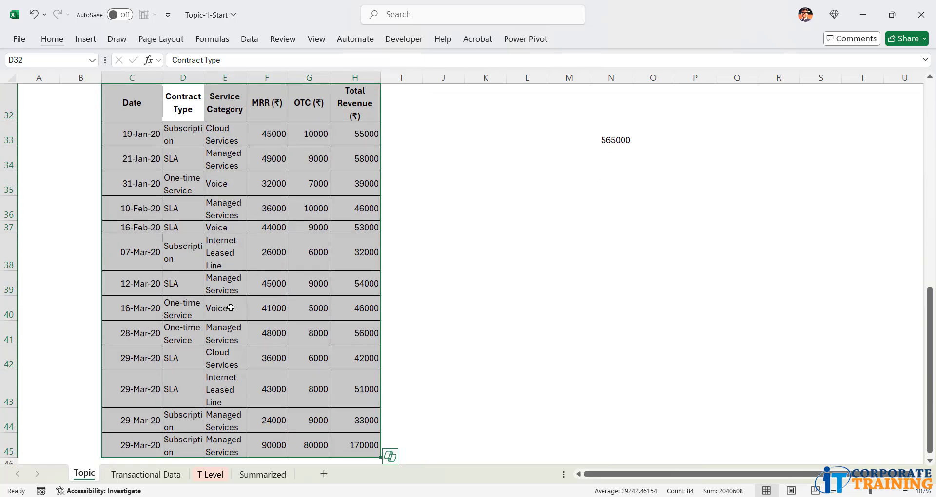
{"action": "scroll", "coordinate": [230, 308], "scroll_direction": "up", "scroll_amount": 1}
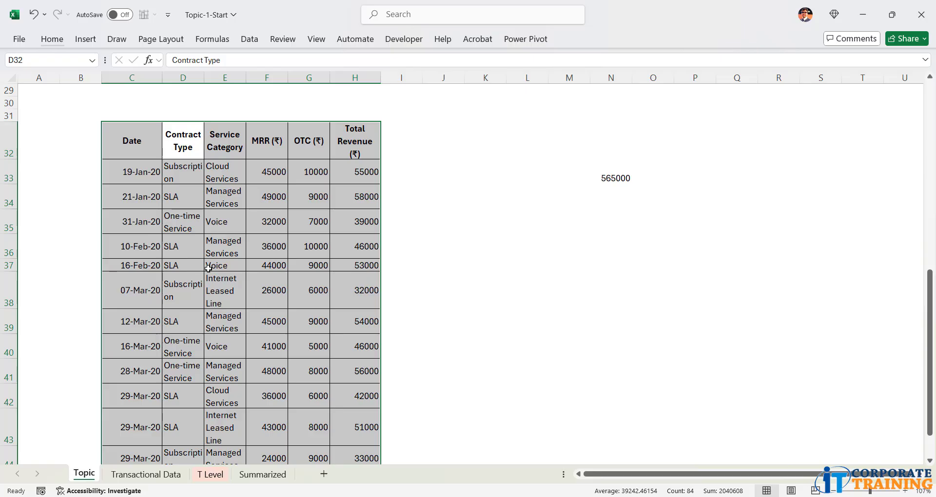
Examine the insert options for the command that turns the selected data block into a table.
{"action": "left_click", "coordinate": [85, 39]}
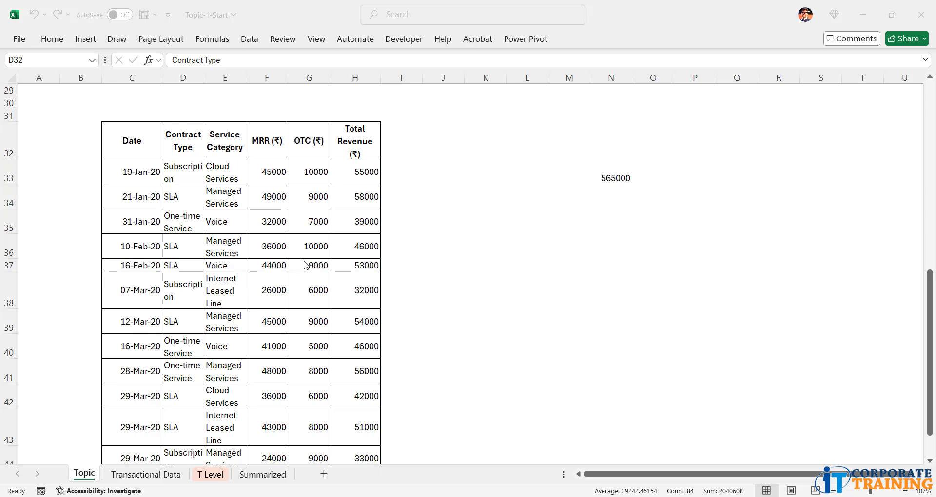
{"action": "left_click", "coordinate": [126, 144]}
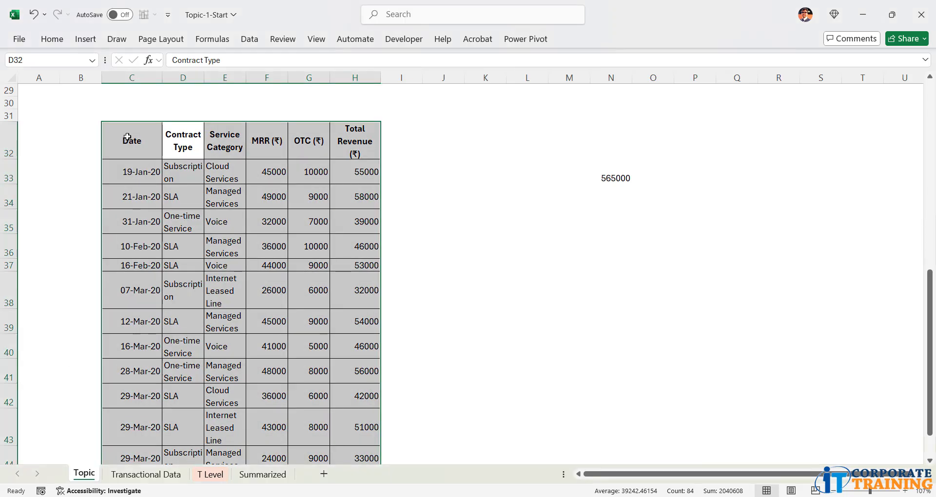
{"action": "left_click", "coordinate": [90, 44]}
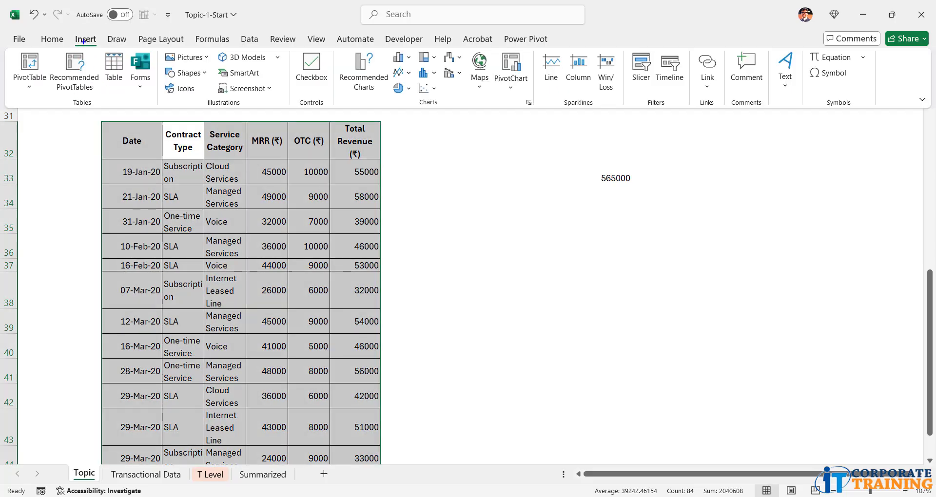
{"action": "left_click_drag", "start_coordinate": [69, 32], "coordinate": [103, 49]}
{"action": "mouse_move", "coordinate": [62, 96]}
{"action": "left_mouse_down"}
{"action": "mouse_move", "coordinate": [108, 112]}
{"action": "mouse_move", "coordinate": [122, 83]}
{"action": "mouse_move", "coordinate": [139, 86]}
{"action": "left_mouse_up"}
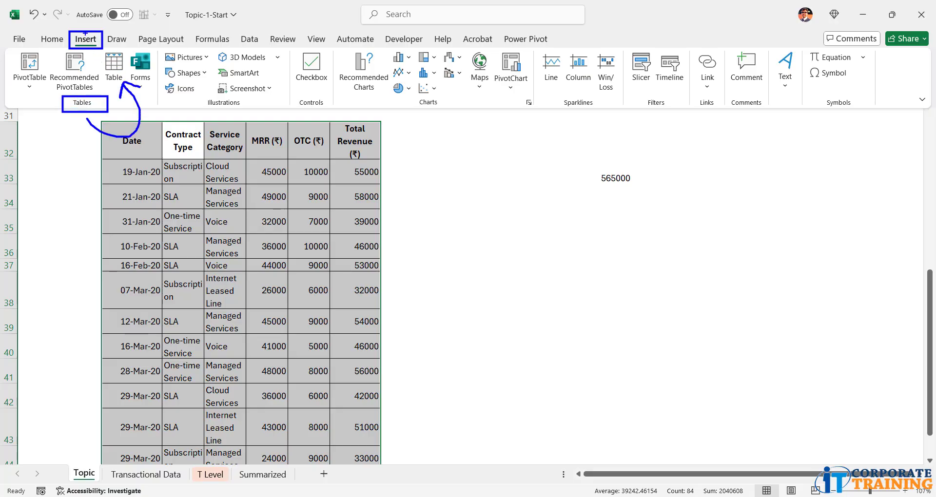
{"action": "mouse_move", "coordinate": [69, 26]}
{"action": "left_mouse_down"}
{"action": "mouse_move", "coordinate": [99, 35]}
{"action": "mouse_move", "coordinate": [64, 39]}
{"action": "mouse_move", "coordinate": [69, 27]}
{"action": "left_mouse_up"}
{"action": "mouse_move", "coordinate": [79, 88]}
{"action": "left_mouse_down"}
{"action": "mouse_move", "coordinate": [56, 99]}
{"action": "mouse_move", "coordinate": [98, 119]}
{"action": "mouse_move", "coordinate": [76, 92]}
{"action": "left_mouse_up"}
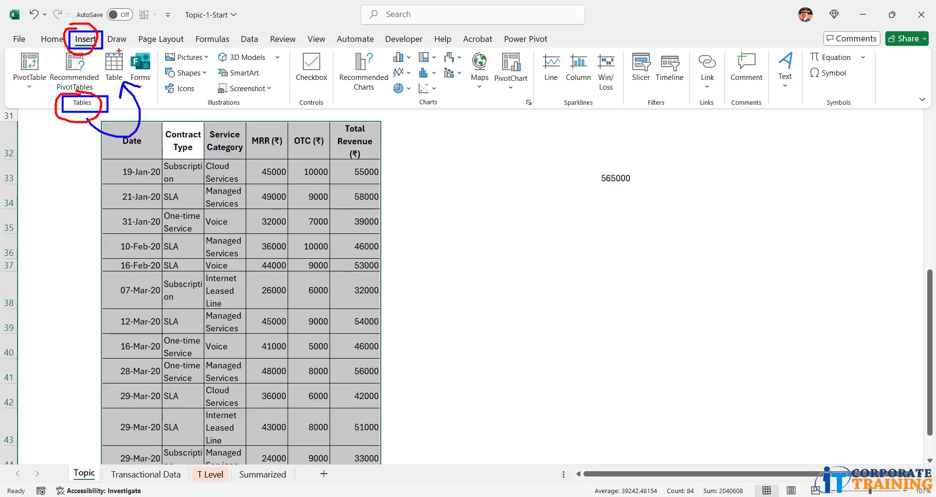
{"action": "mouse_move", "coordinate": [116, 50]}
{"action": "left_mouse_down"}
{"action": "mouse_move", "coordinate": [128, 101]}
{"action": "mouse_move", "coordinate": [122, 49]}
{"action": "left_mouse_up"}
{"action": "key", "text": "Escape"}
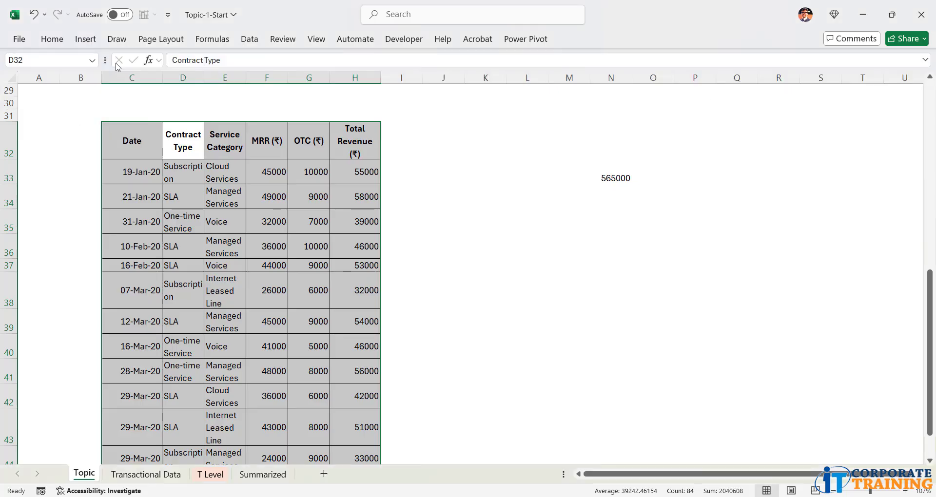
Convert the range $C$32:$H$45 into a table, keeping the option My table has headers enabled.
{"action": "left_click", "coordinate": [84, 40]}
{"action": "left_click", "coordinate": [114, 68]}
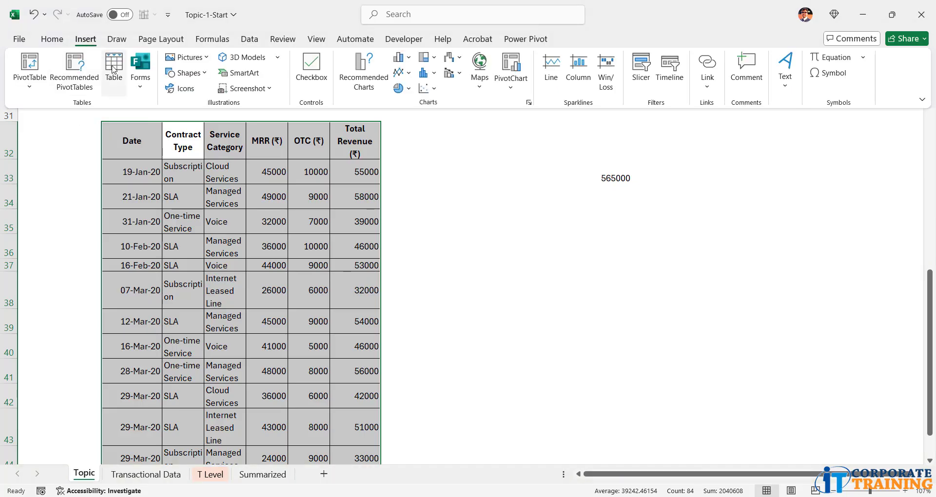
{"action": "left_click_drag", "start_coordinate": [629, 193], "coordinate": [439, 216]}
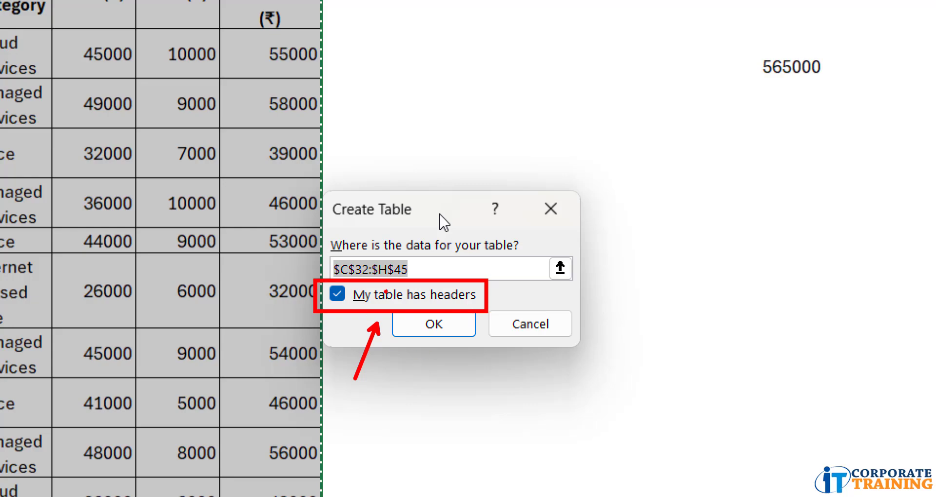
{"action": "key", "text": "Escape"}
{"action": "mouse_move", "coordinate": [394, 204]}
{"action": "left_mouse_down"}
{"action": "mouse_move", "coordinate": [319, 194]}
{"action": "mouse_move", "coordinate": [1, 67]}
{"action": "mouse_move", "coordinate": [267, 66]}
{"action": "mouse_move", "coordinate": [307, 257]}
{"action": "mouse_move", "coordinate": [305, 234]}
{"action": "mouse_move", "coordinate": [531, 319]}
{"action": "mouse_move", "coordinate": [526, 328]}
{"action": "left_mouse_up"}
{"action": "scroll", "coordinate": [548, 175], "scroll_direction": "up", "scroll_amount": 1}
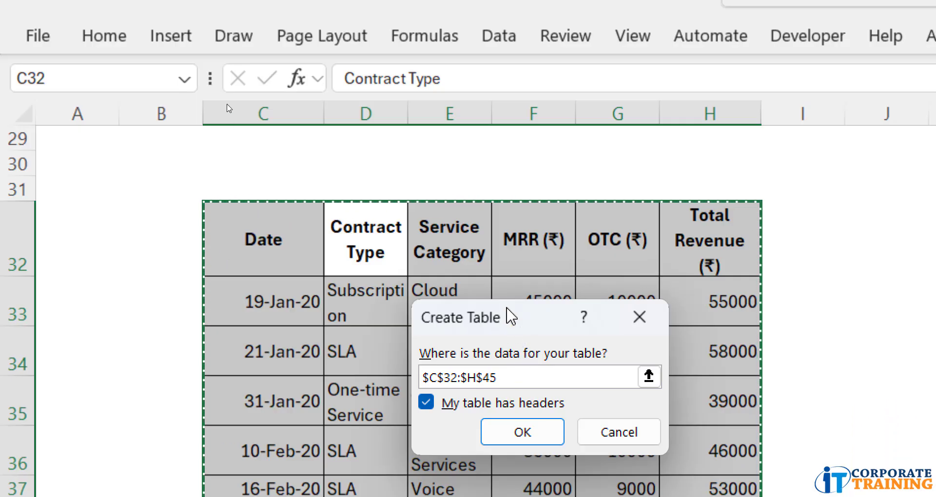
{"action": "left_click_drag", "start_coordinate": [509, 314], "coordinate": [388, 62]}
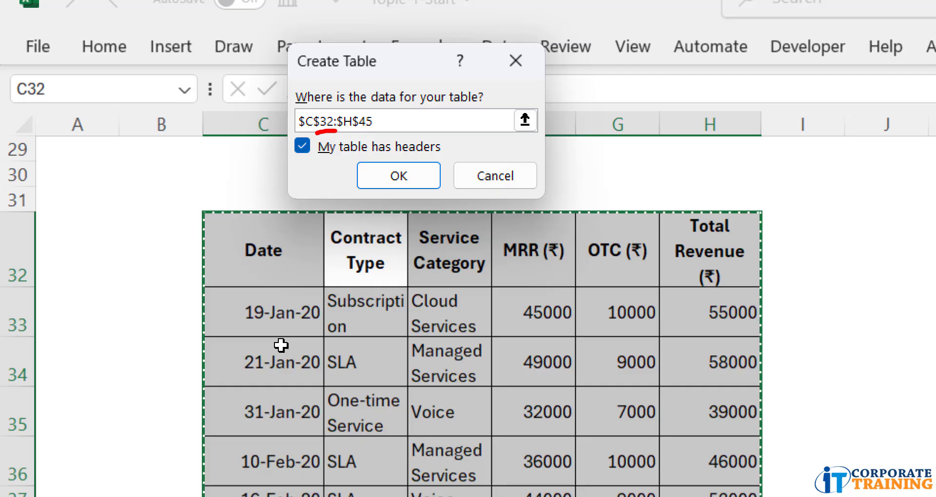
{"action": "scroll", "coordinate": [281, 345], "scroll_direction": "down", "scroll_amount": 1}
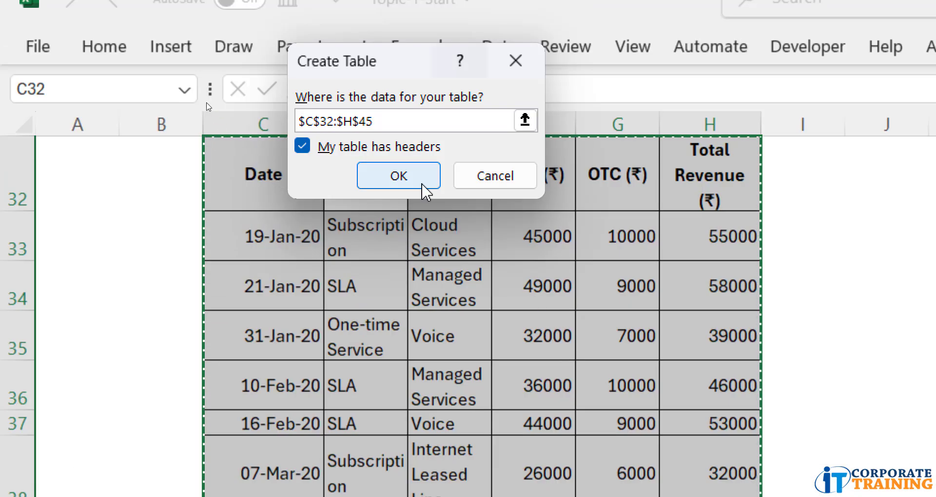
{"action": "left_click", "coordinate": [398, 176]}
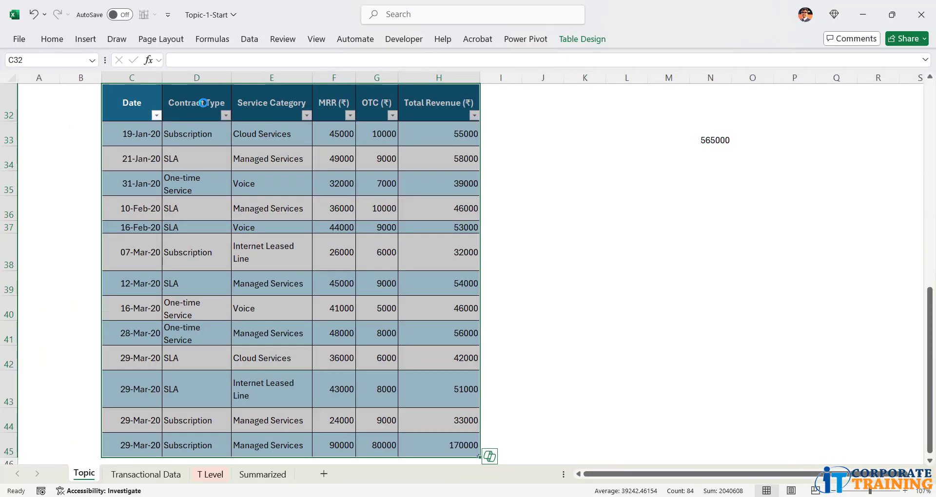
Examine the new table's formatting and the design options offered for it.
{"action": "scroll", "coordinate": [304, 279], "scroll_direction": "up", "scroll_amount": 1}
{"action": "scroll", "coordinate": [304, 279], "scroll_direction": "up", "scroll_amount": 1}
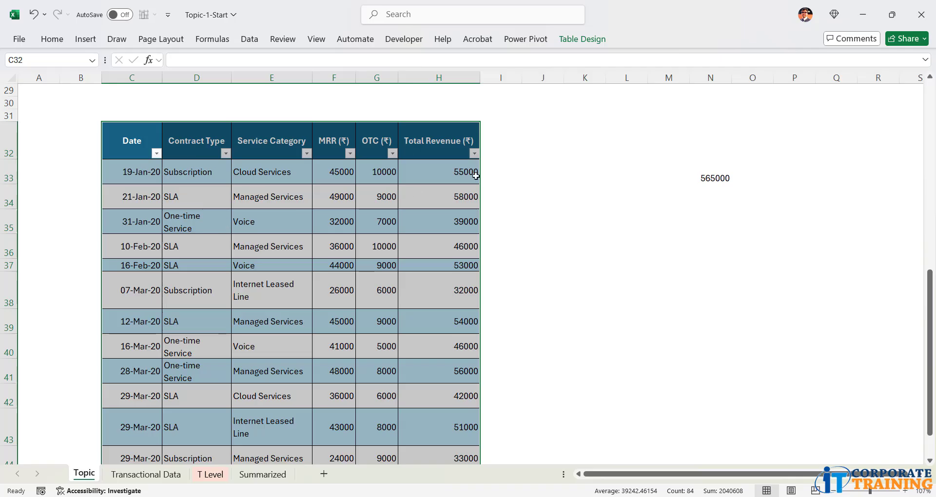
{"action": "left_click", "coordinate": [583, 40]}
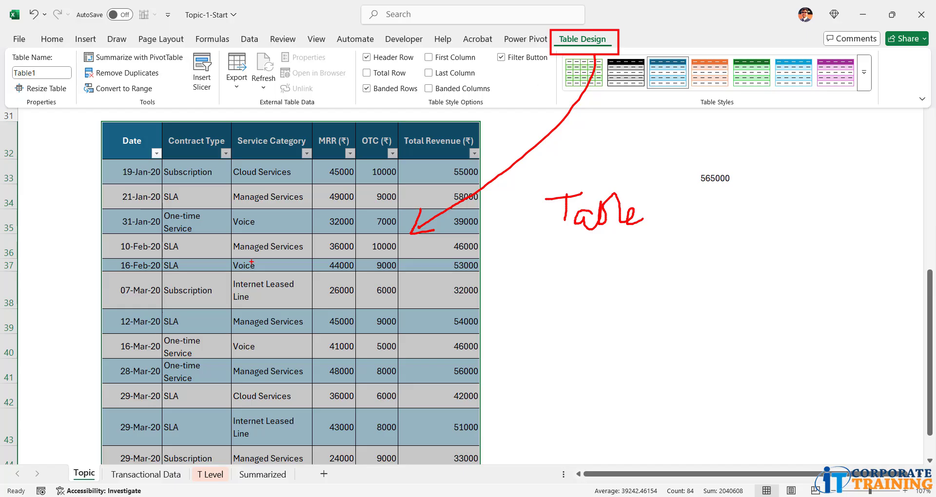
{"action": "mouse_move", "coordinate": [249, 252]}
{"action": "left_mouse_down"}
{"action": "mouse_move", "coordinate": [305, 255]}
{"action": "mouse_move", "coordinate": [229, 264]}
{"action": "left_mouse_up"}
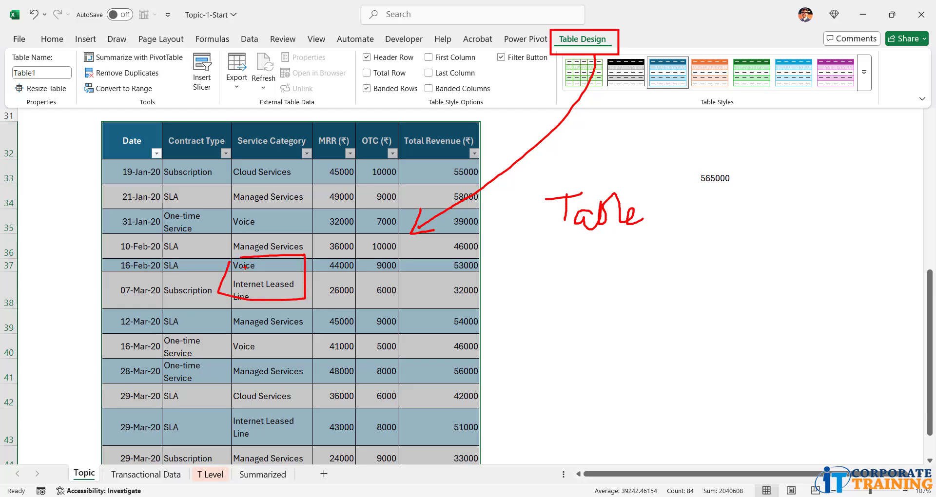
{"action": "key", "text": "Escape"}
Compare the availability of the table design options for empty cell L35 and for cell E37 inside the table.
{"action": "left_click", "coordinate": [642, 228]}
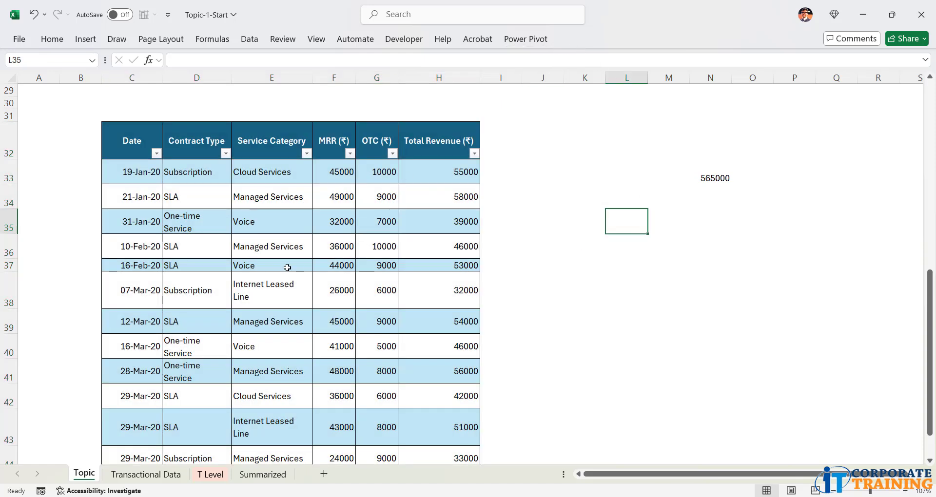
{"action": "left_click", "coordinate": [266, 265]}
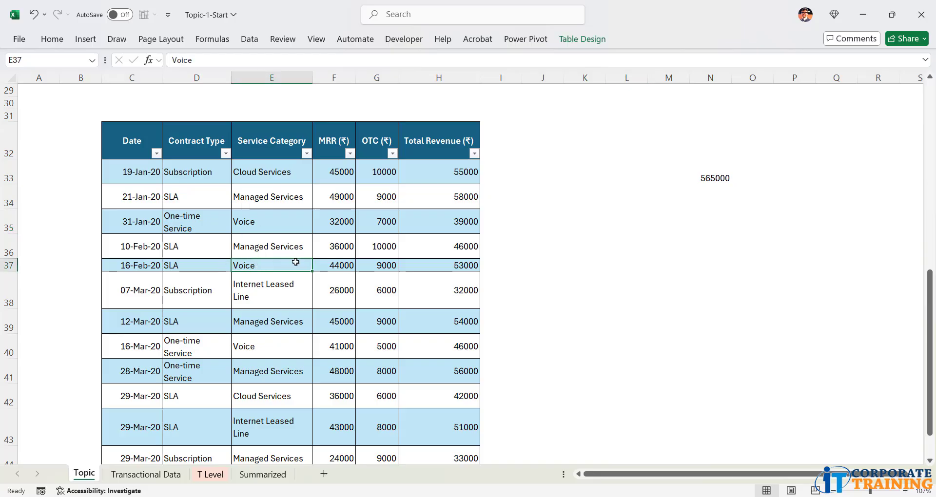
{"action": "left_click", "coordinate": [579, 41]}
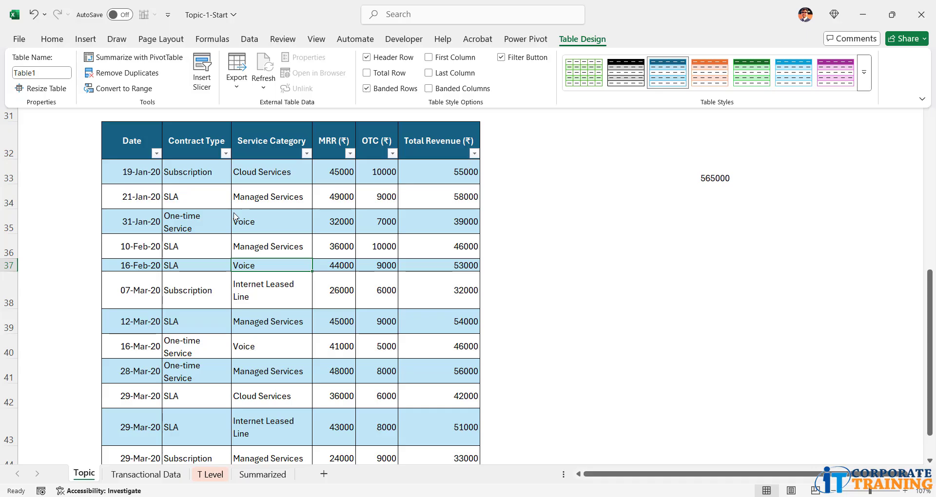
Review the note in the Table Vs Range section about working with a range by default.
{"action": "scroll", "coordinate": [237, 254], "scroll_direction": "up", "scroll_amount": 3}
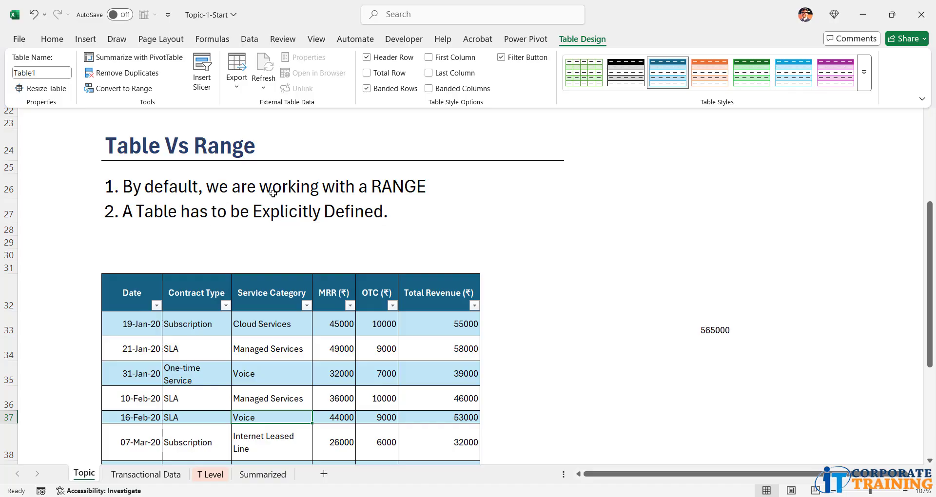
{"action": "left_click_drag", "start_coordinate": [165, 192], "coordinate": [402, 189]}
{"action": "left_click", "coordinate": [329, 326]}
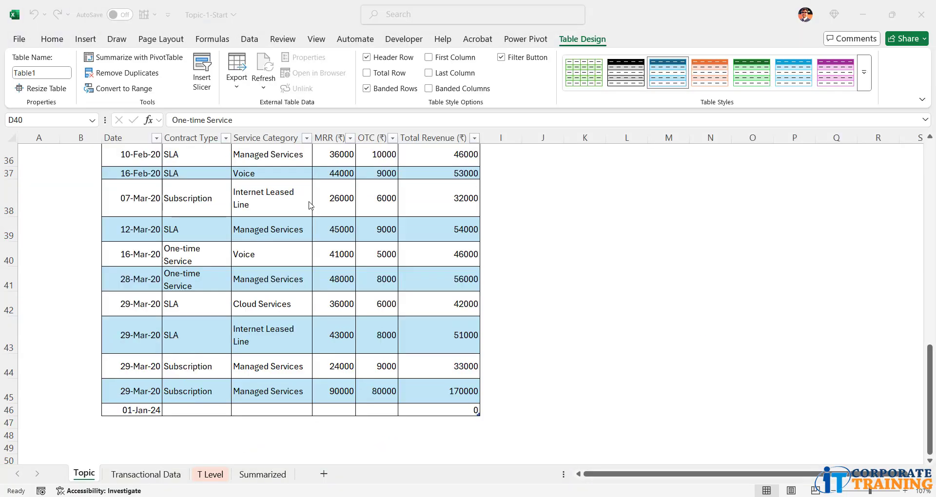
Rename the table containing the revenue data as temp_1.
{"action": "left_click", "coordinate": [300, 203]}
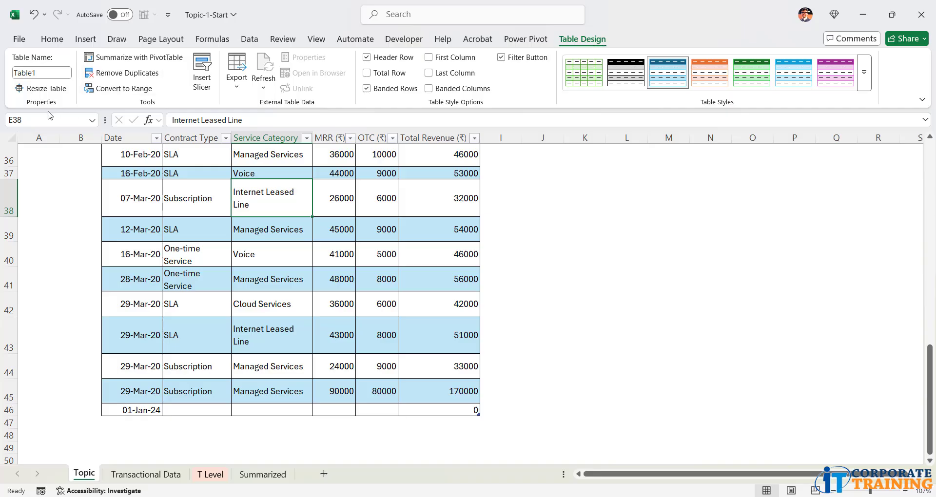
{"action": "mouse_move", "coordinate": [20, 94]}
{"action": "left_mouse_down"}
{"action": "mouse_move", "coordinate": [65, 116]}
{"action": "mouse_move", "coordinate": [87, 87]}
{"action": "mouse_move", "coordinate": [52, 48]}
{"action": "mouse_move", "coordinate": [32, 46]}
{"action": "mouse_move", "coordinate": [10, 56]}
{"action": "mouse_move", "coordinate": [87, 85]}
{"action": "left_mouse_up"}
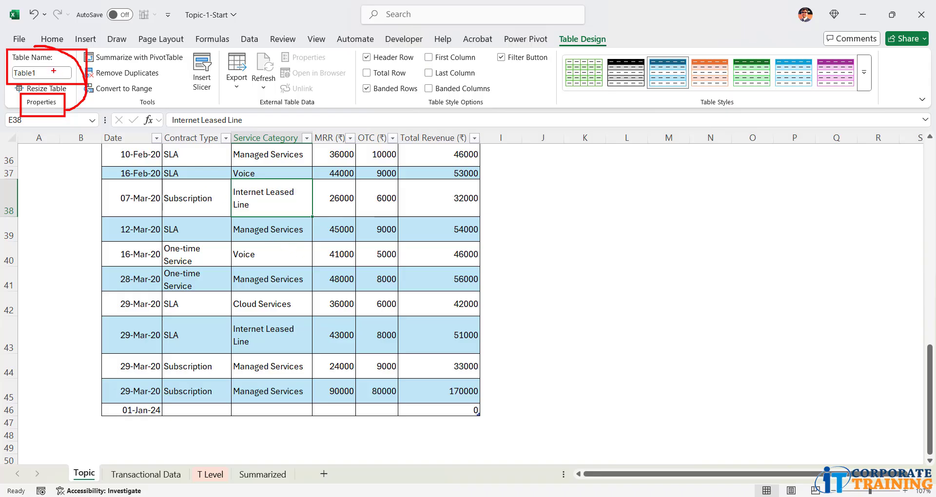
{"action": "left_click_drag", "start_coordinate": [45, 71], "coordinate": [54, 77]}
{"action": "left_click", "coordinate": [41, 77]}
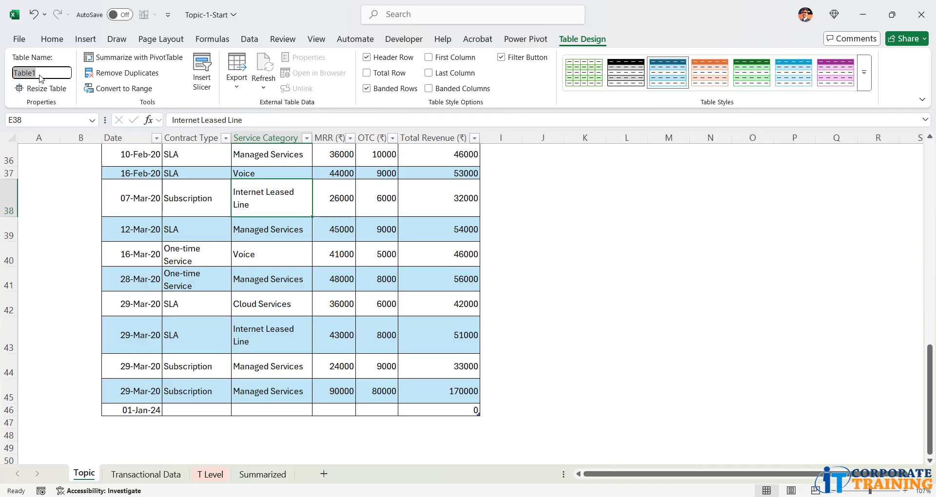
{"action": "type", "text": "temp_1"}
{"action": "key", "text": "Return"}
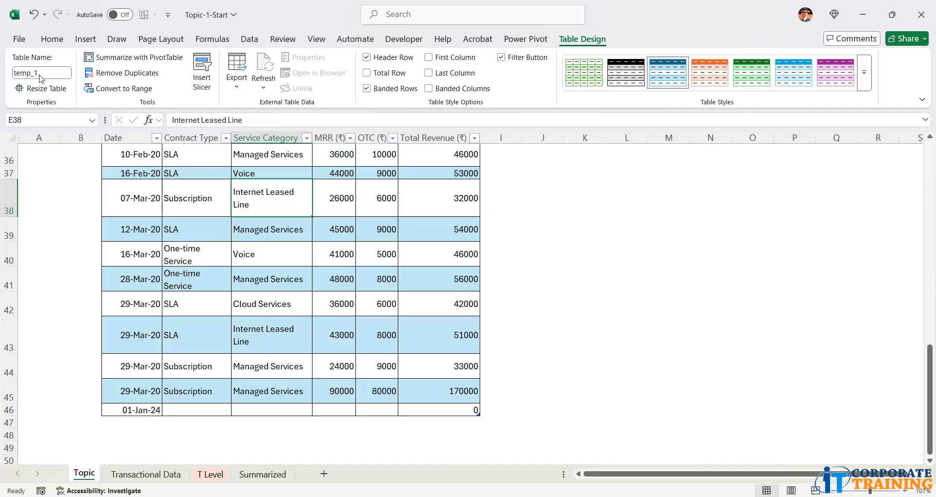
{"action": "left_click", "coordinate": [316, 325]}
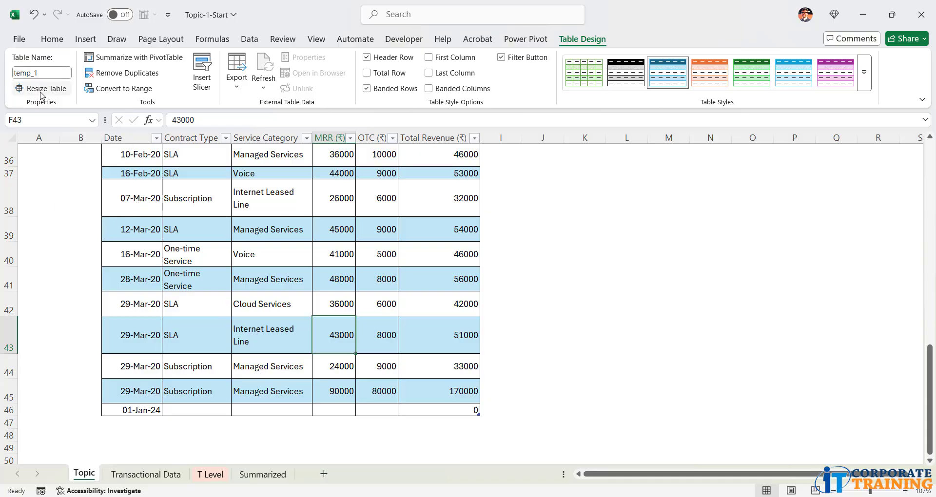
Check which source a new PivotTable takes when started from inside the table, and cancel without creating it.
{"action": "scroll", "coordinate": [248, 323], "scroll_direction": "up", "scroll_amount": 1}
{"action": "scroll", "coordinate": [248, 323], "scroll_direction": "up", "scroll_amount": 3}
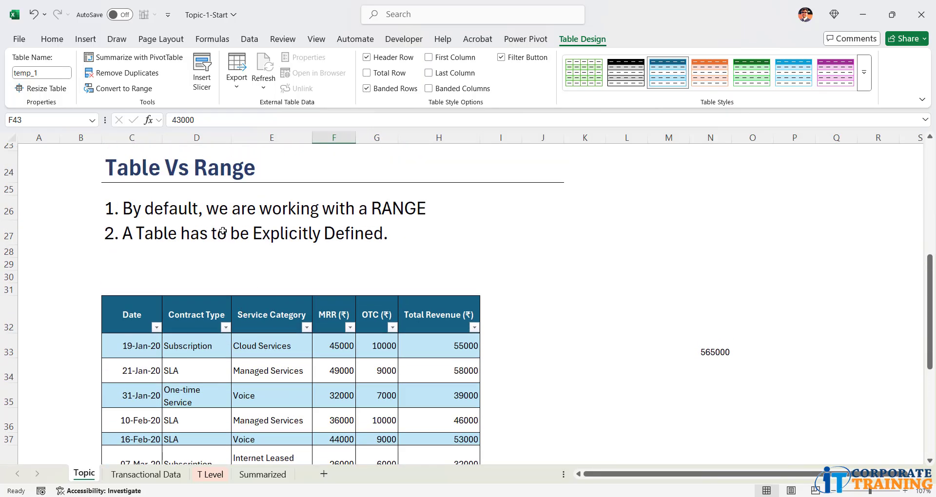
{"action": "key", "text": "alt"}
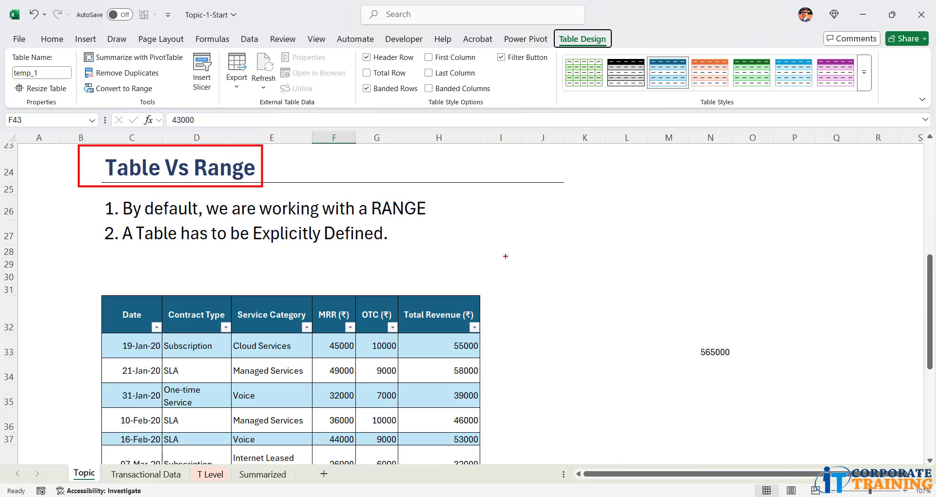
{"action": "mouse_move", "coordinate": [507, 250]}
{"action": "left_mouse_down"}
{"action": "mouse_move", "coordinate": [491, 320]}
{"action": "mouse_move", "coordinate": [509, 314]}
{"action": "left_mouse_up"}
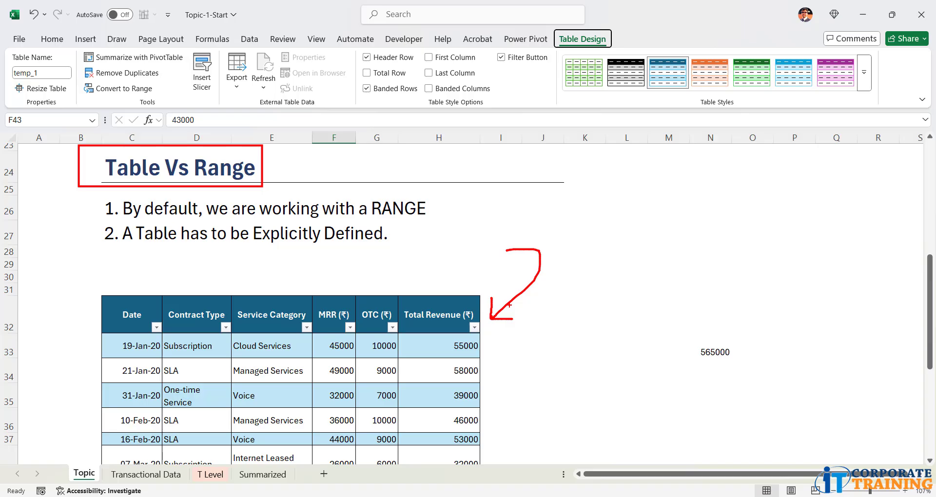
{"action": "key", "text": "Escape"}
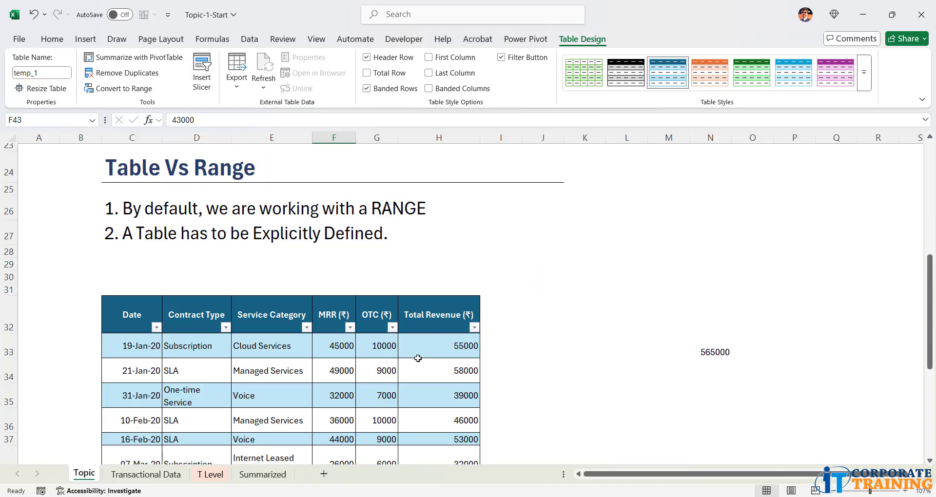
{"action": "left_click", "coordinate": [405, 342]}
{"action": "left_click", "coordinate": [331, 370]}
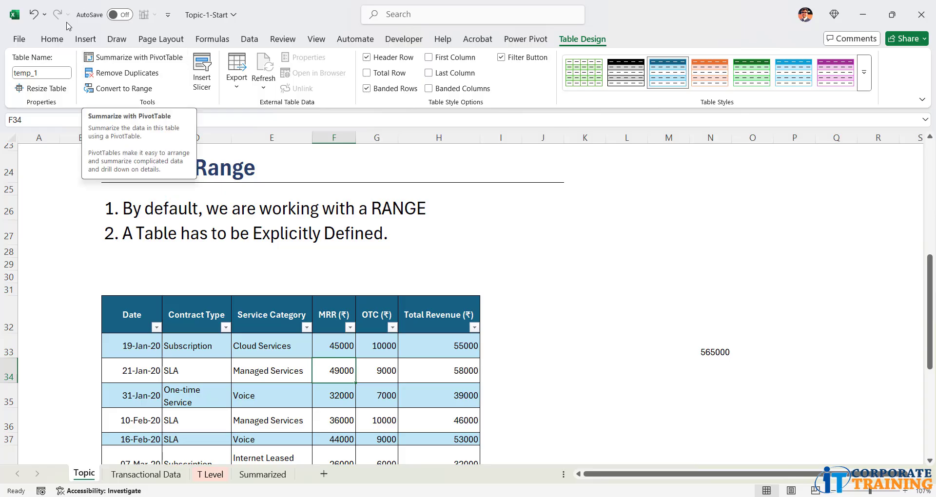
{"action": "left_click", "coordinate": [86, 39]}
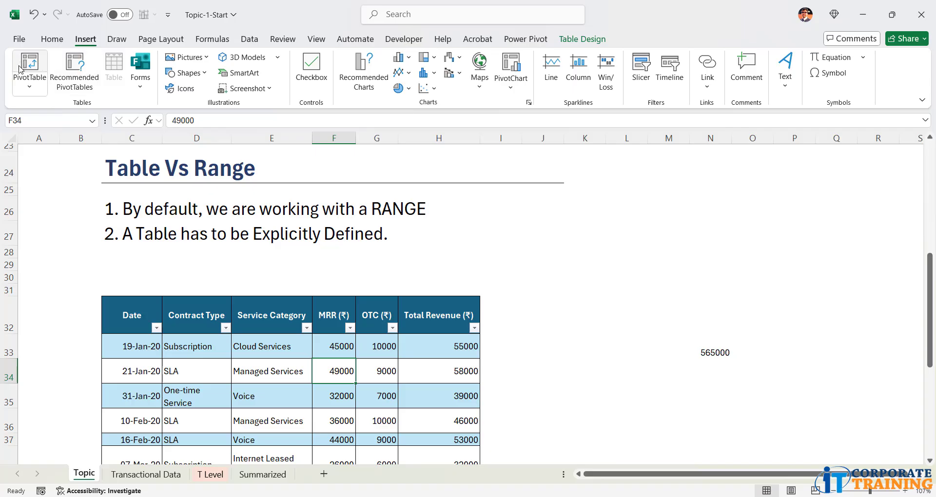
{"action": "left_click", "coordinate": [33, 70]}
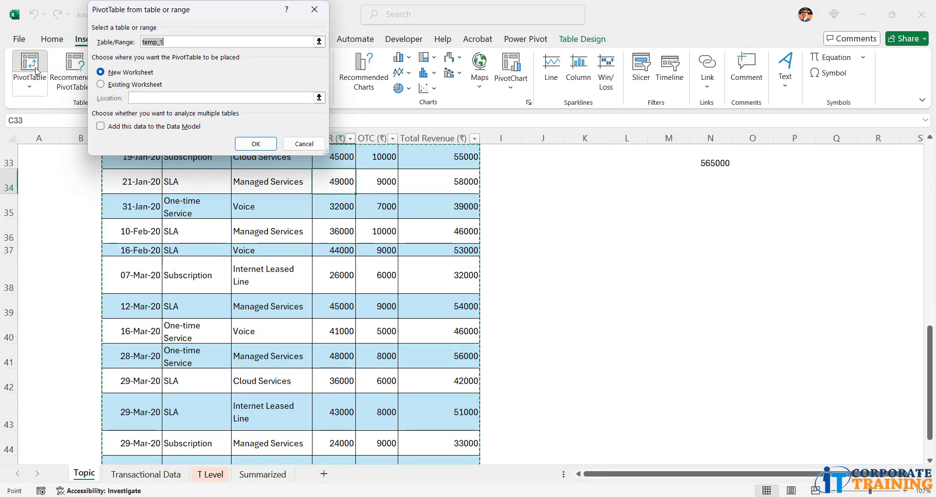
{"action": "left_click_drag", "start_coordinate": [172, 12], "coordinate": [308, 145]}
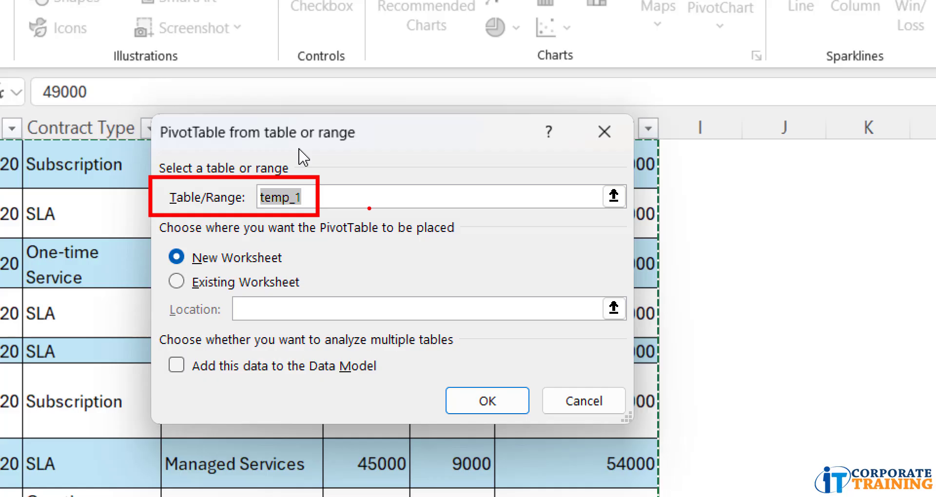
{"action": "left_click", "coordinate": [583, 400]}
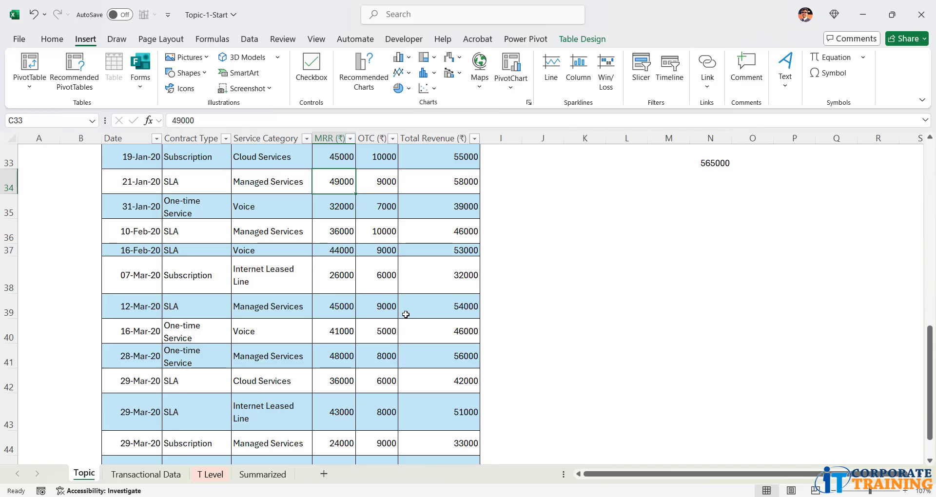
Enter the beginning of a SUM formula, =sum(, in cell N34 and store it as text with a leading apostrophe.
{"action": "scroll", "coordinate": [406, 315], "scroll_direction": "down", "scroll_amount": 1}
{"action": "scroll", "coordinate": [406, 315], "scroll_direction": "down", "scroll_amount": 1}
{"action": "scroll", "coordinate": [399, 309], "scroll_direction": "up", "scroll_amount": 2}
{"action": "left_click", "coordinate": [707, 224]}
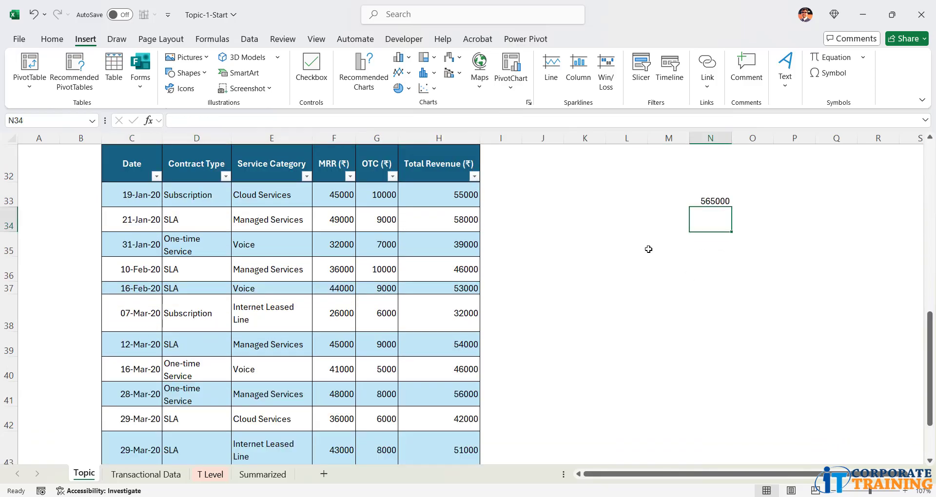
{"action": "type", "text": "="}
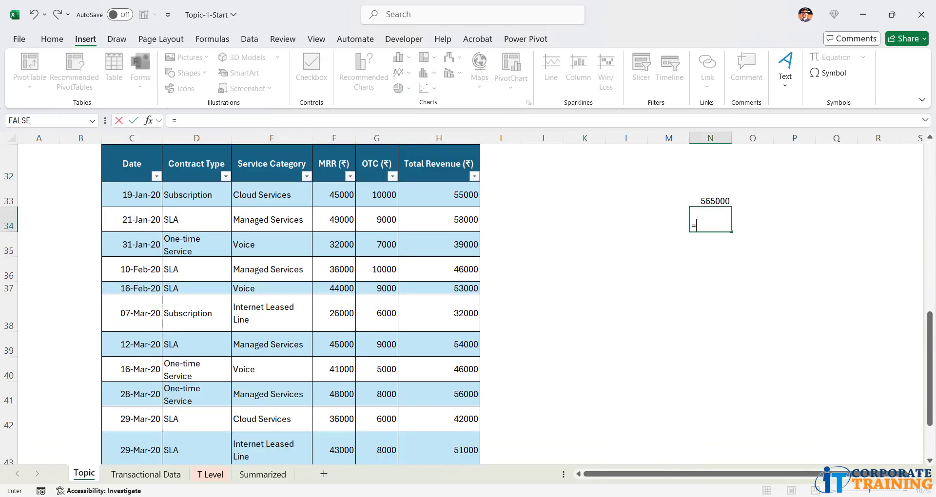
{"action": "type", "text": "sum"}
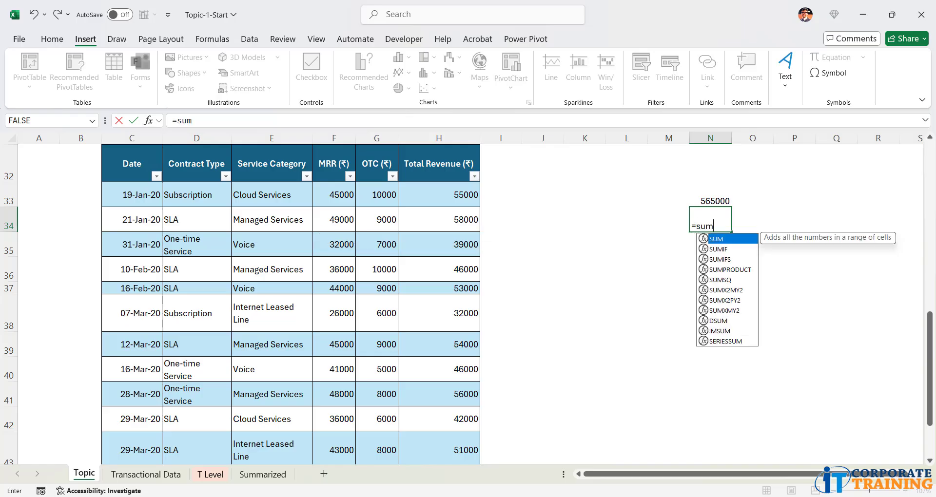
{"action": "type", "text": "("}
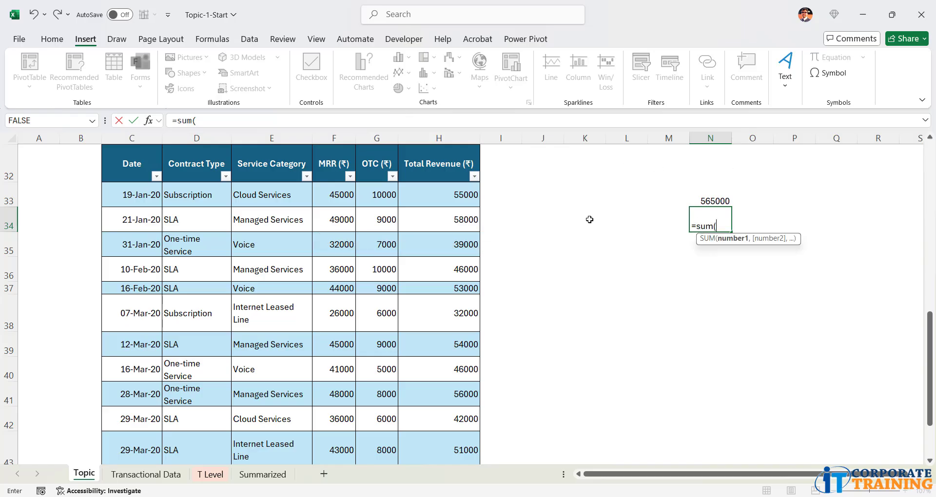
{"action": "left_click_drag", "start_coordinate": [456, 153], "coordinate": [485, 98]}
{"action": "mouse_move", "coordinate": [401, 152]}
{"action": "left_mouse_down"}
{"action": "mouse_move", "coordinate": [506, 174]}
{"action": "mouse_move", "coordinate": [446, 247]}
{"action": "mouse_move", "coordinate": [464, 250]}
{"action": "left_mouse_up"}
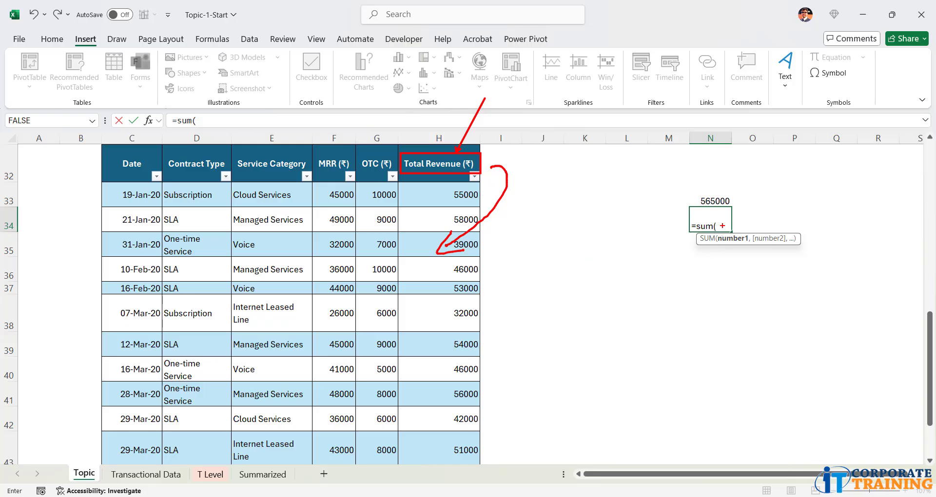
{"action": "key", "text": "Escape"}
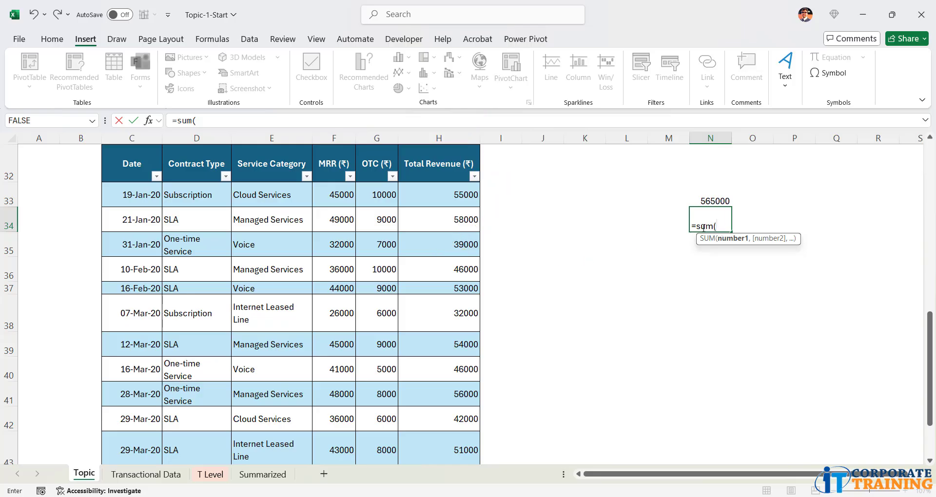
{"action": "key", "text": "Home"}
{"action": "type", "text": "'"}
{"action": "key", "text": "Return"}
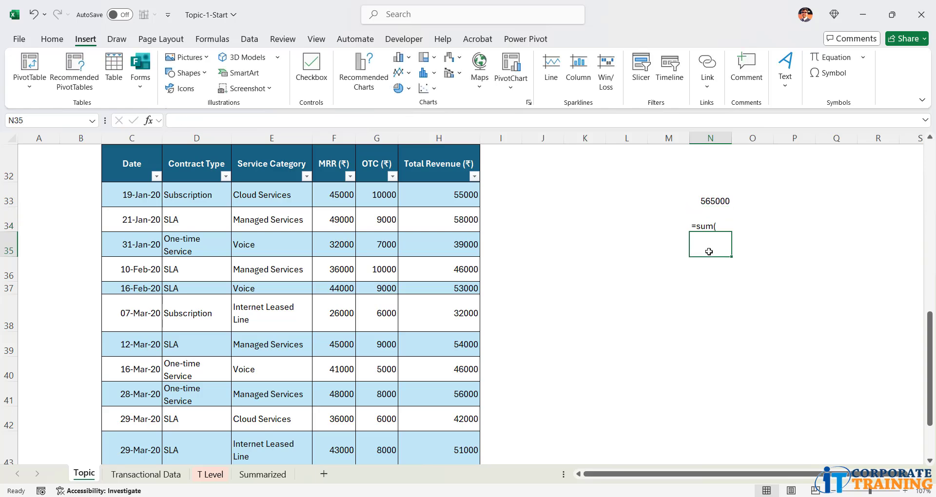
Check the table's name, turn the text in N34 back into a formula and add temp_1 as the SUM argument.
{"action": "left_click", "coordinate": [428, 217]}
{"action": "left_click", "coordinate": [582, 39]}
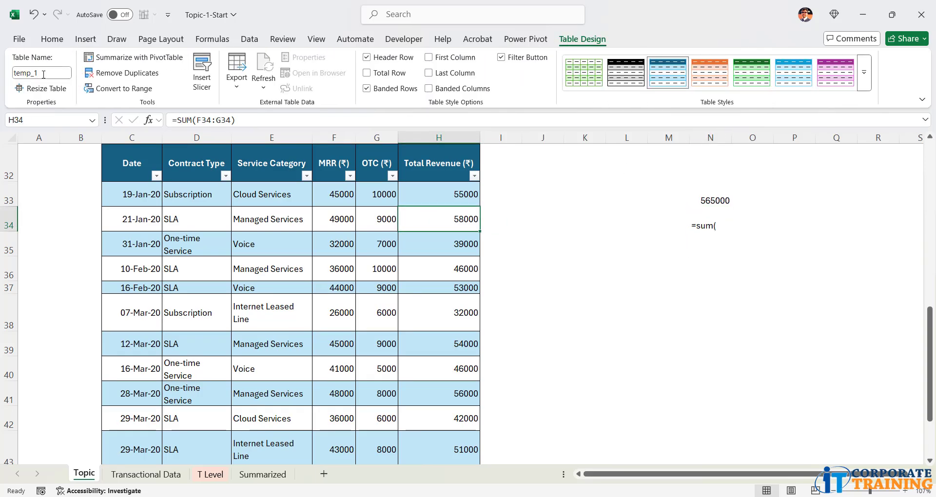
{"action": "double_click", "coordinate": [698, 227]}
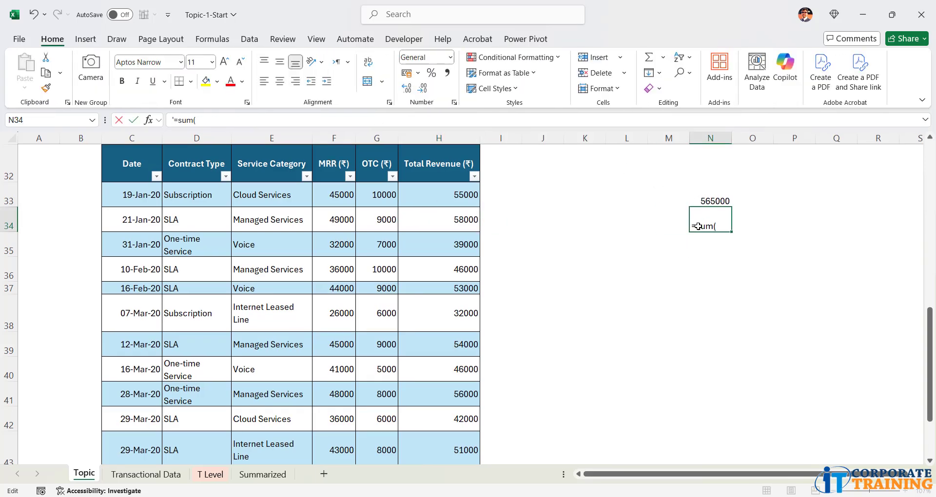
{"action": "key", "text": "BackSpace"}
{"action": "left_click", "coordinate": [722, 228]}
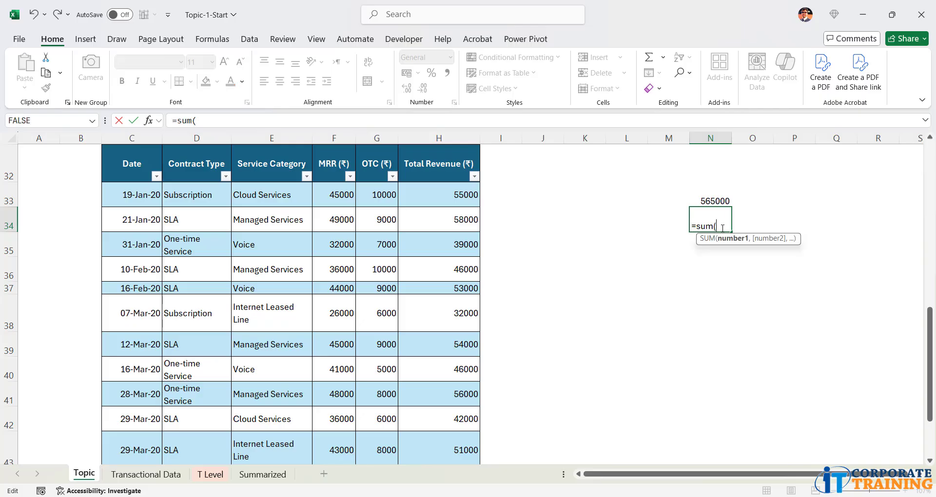
{"action": "type", "text": "te"}
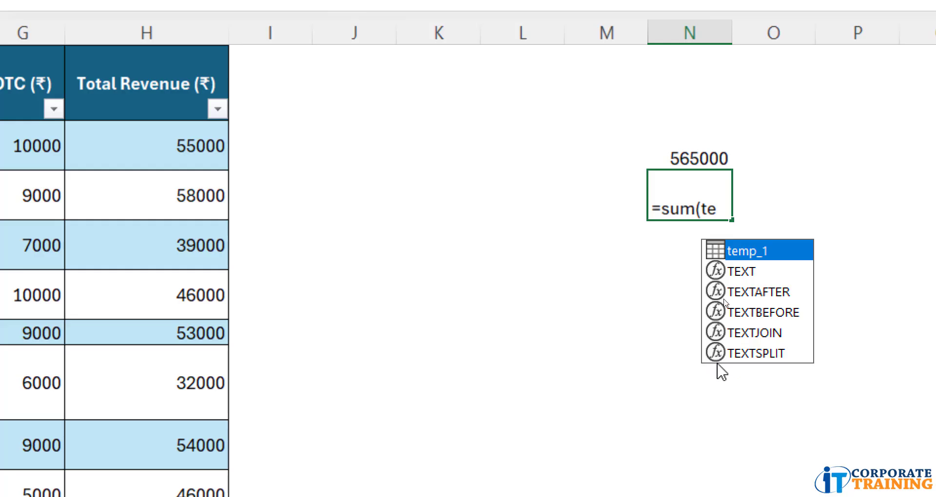
{"action": "double_click", "coordinate": [726, 251]}
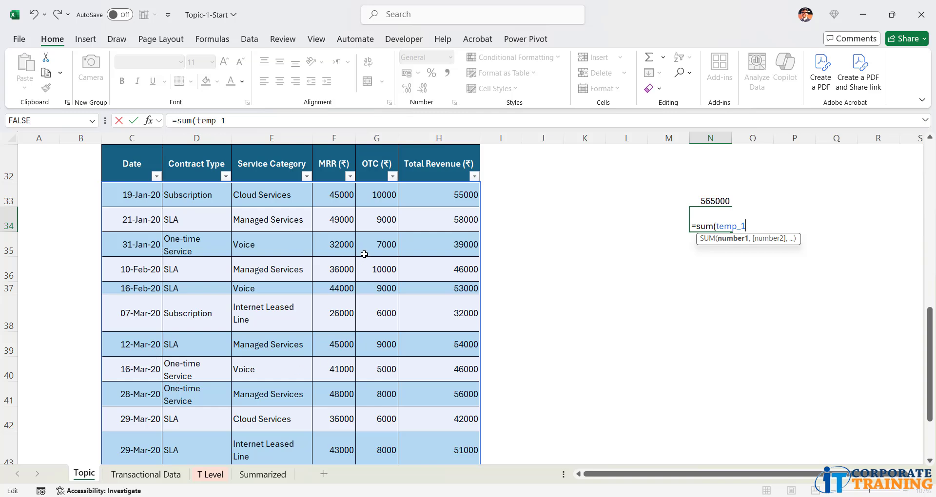
{"action": "scroll", "coordinate": [461, 205], "scroll_direction": "up", "scroll_amount": 2}
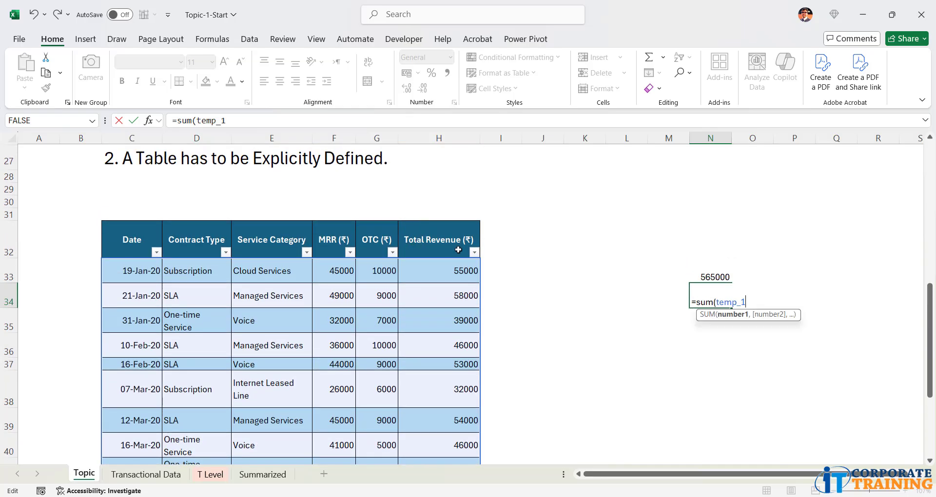
{"action": "mouse_move", "coordinate": [460, 118]}
{"action": "left_mouse_down"}
{"action": "mouse_move", "coordinate": [423, 128]}
{"action": "mouse_move", "coordinate": [442, 158]}
{"action": "mouse_move", "coordinate": [465, 118]}
{"action": "left_mouse_up"}
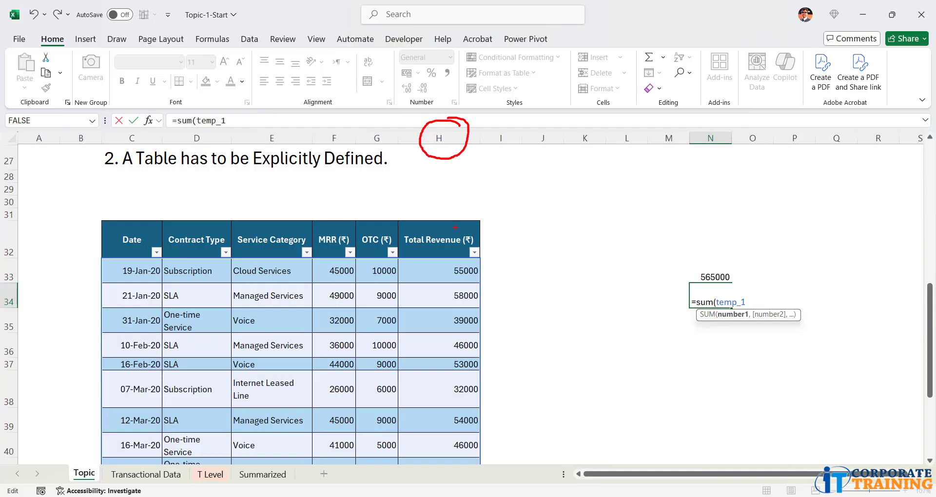
{"action": "left_click_drag", "start_coordinate": [454, 227], "coordinate": [493, 173]}
{"action": "left_click_drag", "start_coordinate": [781, 296], "coordinate": [729, 293]}
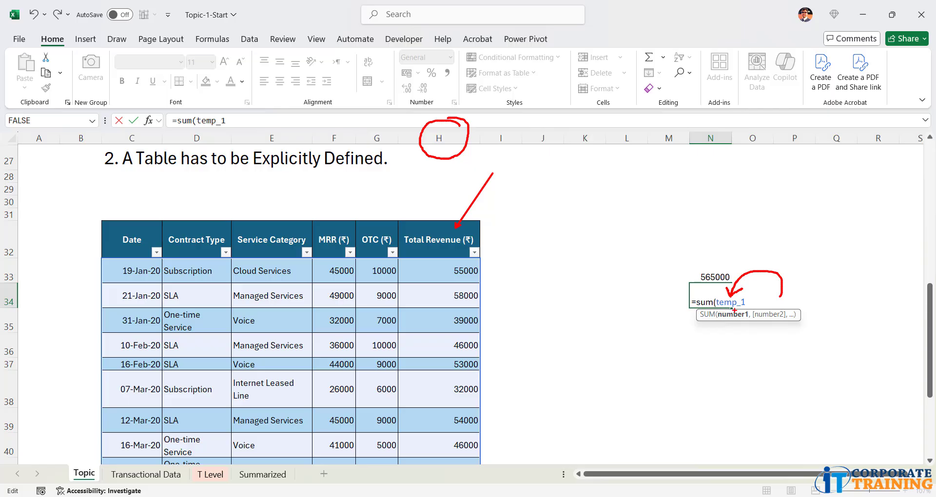
{"action": "key", "text": "Escape"}
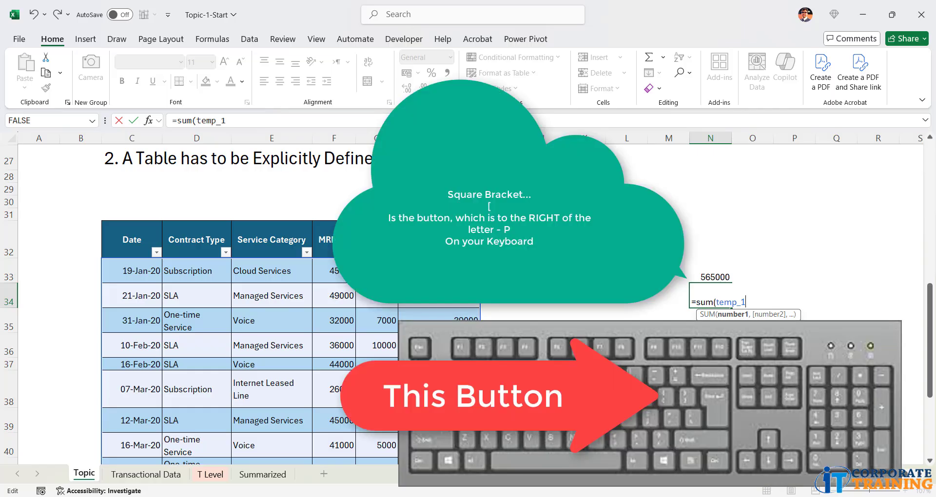
Complete the formula in N34 as =sum(temp_1[Total Revenue (₹)]) using the table's column reference.
{"action": "type", "text": "["}
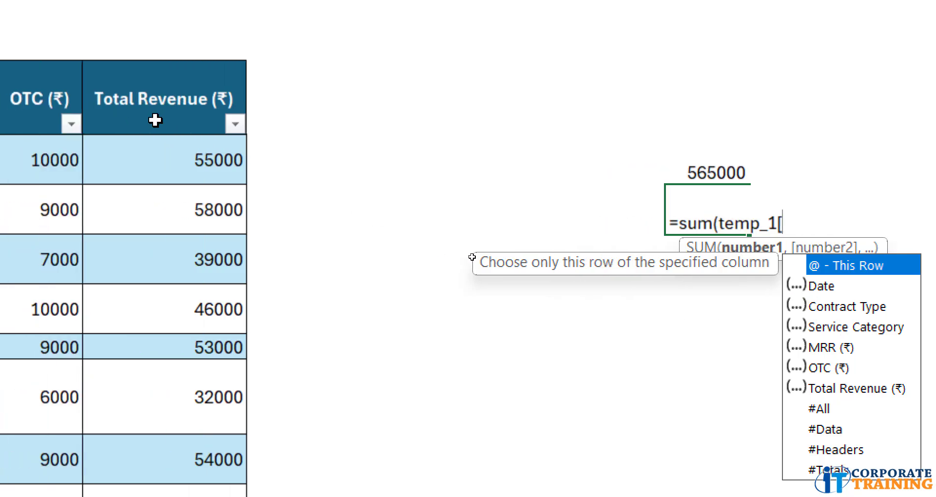
{"action": "left_click", "coordinate": [847, 389]}
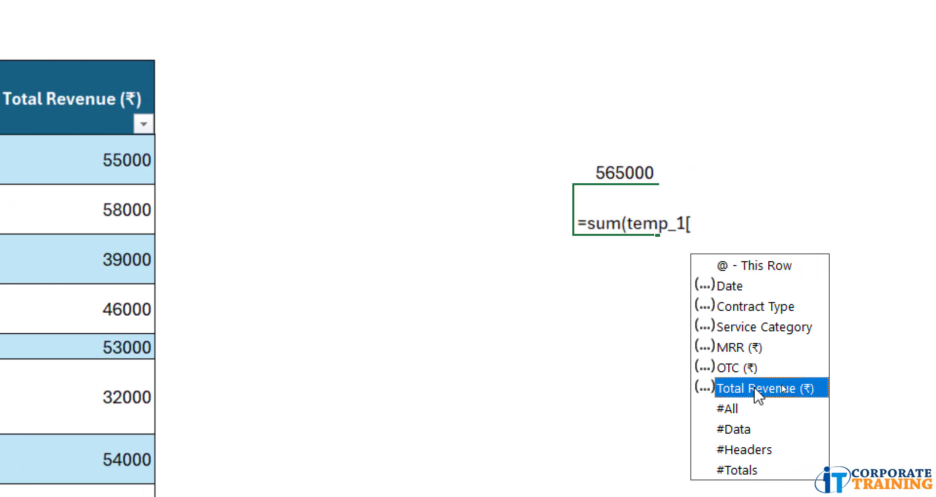
{"action": "double_click", "coordinate": [755, 389]}
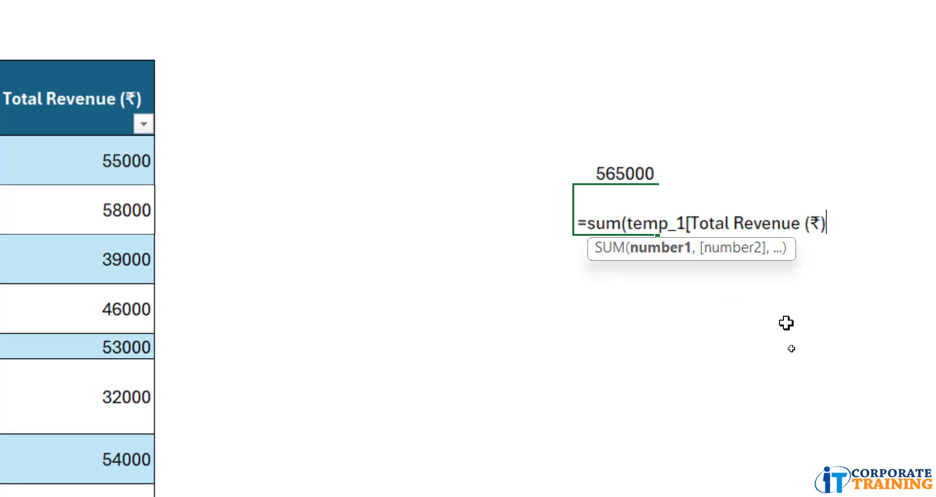
{"action": "type", "text": "]"}
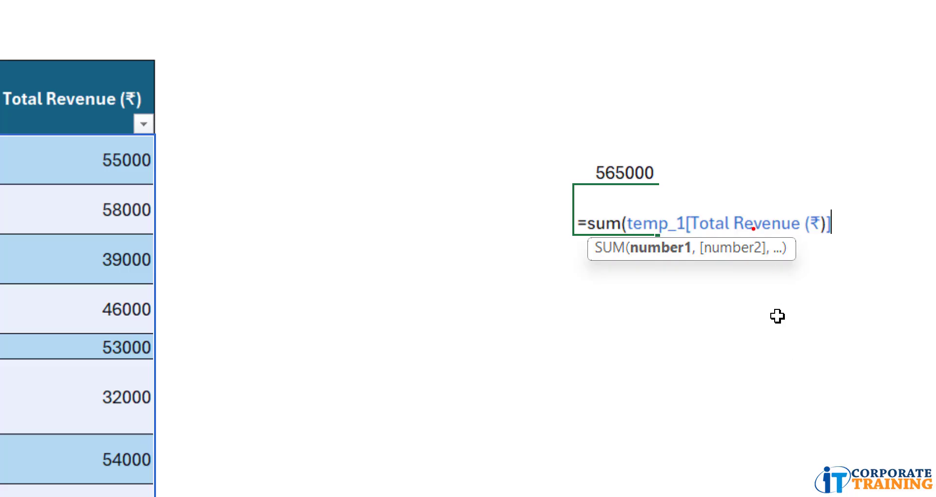
{"action": "mouse_move", "coordinate": [687, 212]}
{"action": "left_mouse_down"}
{"action": "mouse_move", "coordinate": [688, 191]}
{"action": "mouse_move", "coordinate": [807, 117]}
{"action": "mouse_move", "coordinate": [828, 206]}
{"action": "mouse_move", "coordinate": [839, 187]}
{"action": "left_mouse_up"}
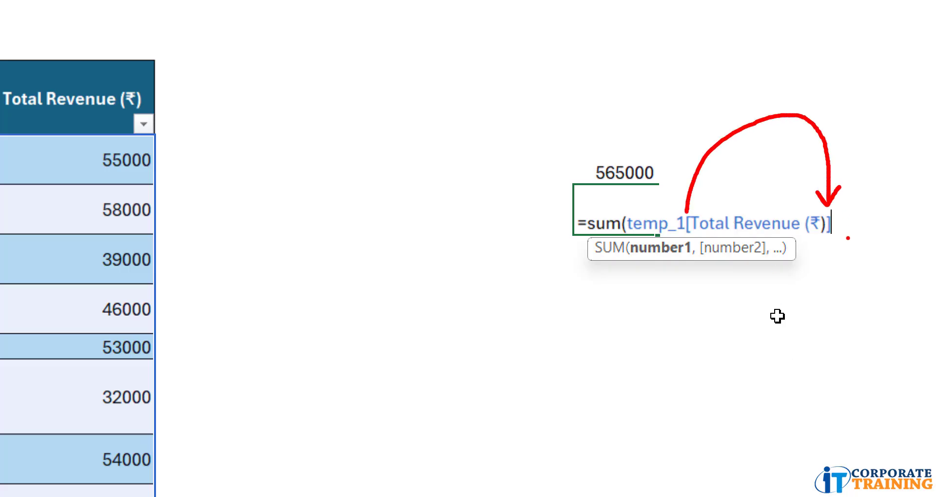
{"action": "key", "text": "Escape"}
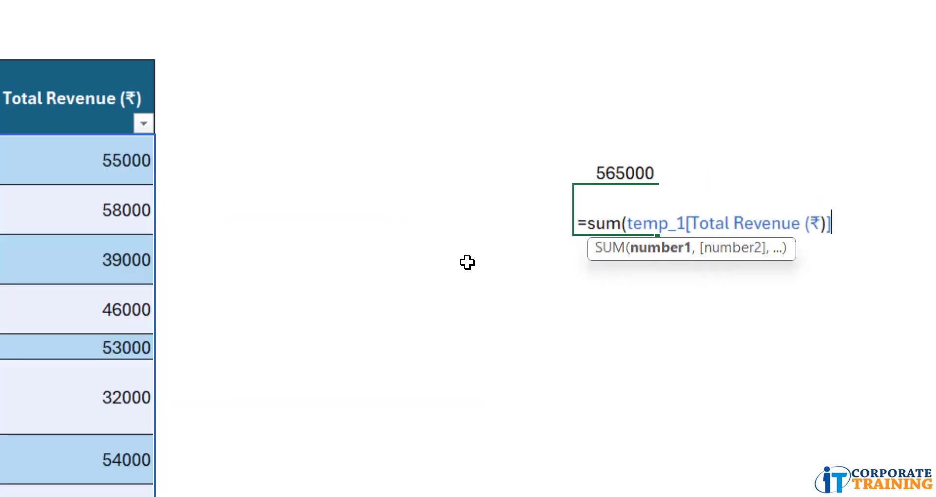
{"action": "type", "text": ")"}
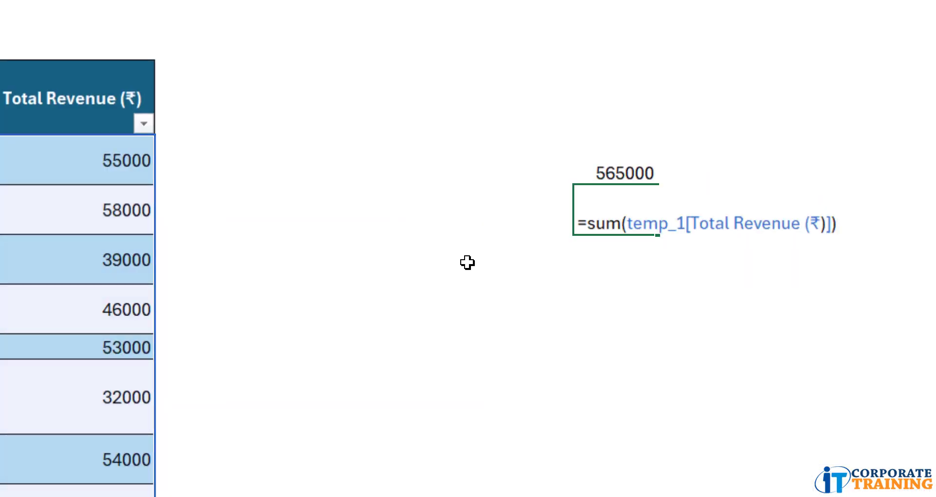
{"action": "key", "text": "Return"}
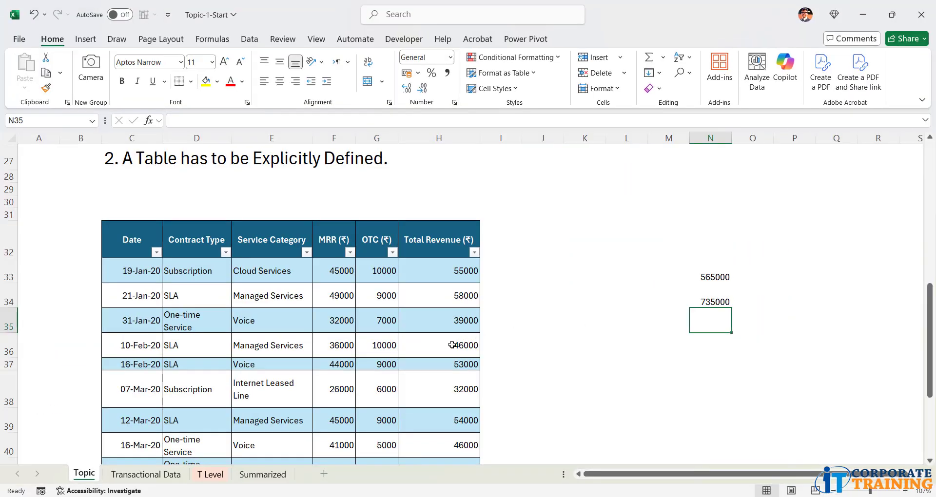
Add a row directly below the table's last row, with date 2-jan-25 and contract type Subscription.
{"action": "scroll", "coordinate": [449, 345], "scroll_direction": "down", "scroll_amount": 4}
{"action": "left_click", "coordinate": [145, 386]}
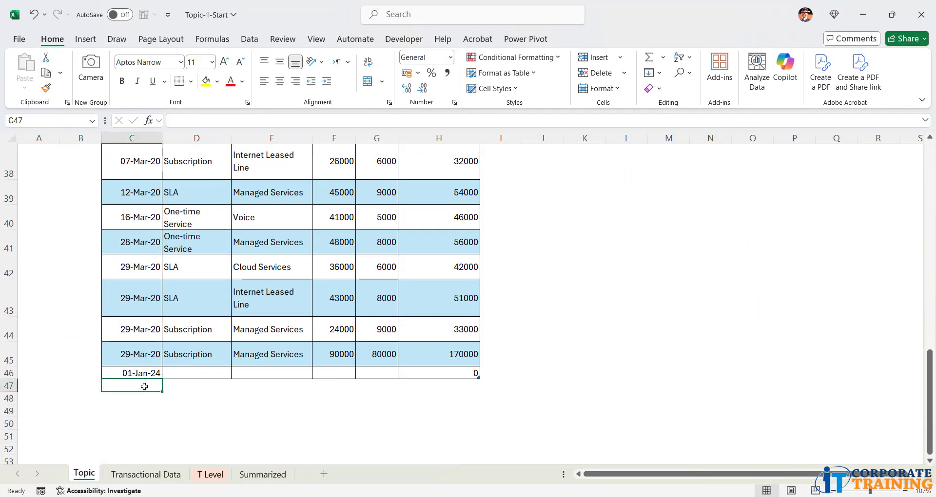
{"action": "type", "text": "2-jan-"}
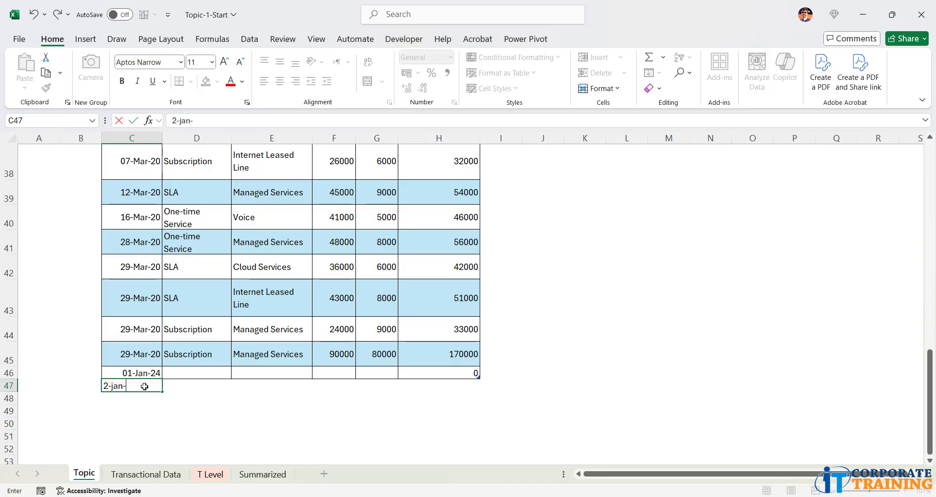
{"action": "type", "text": "25"}
{"action": "key", "text": "Tab"}
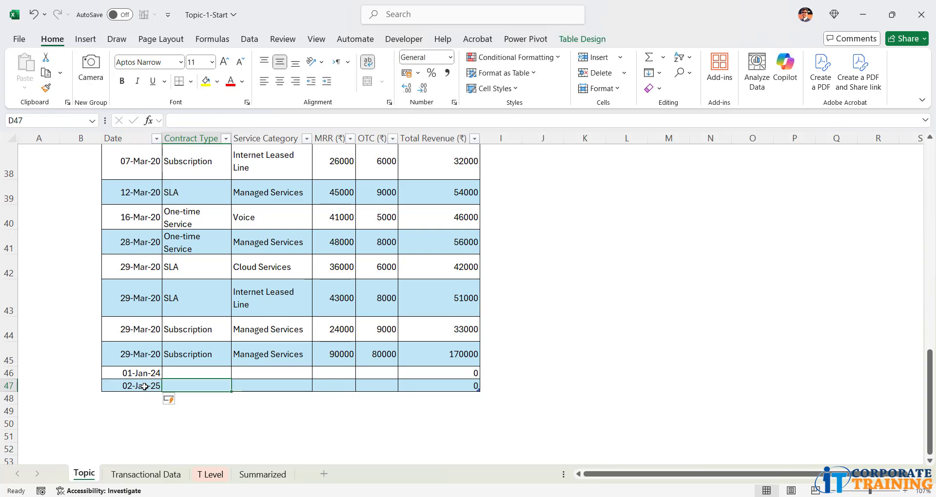
{"action": "type", "text": "S"}
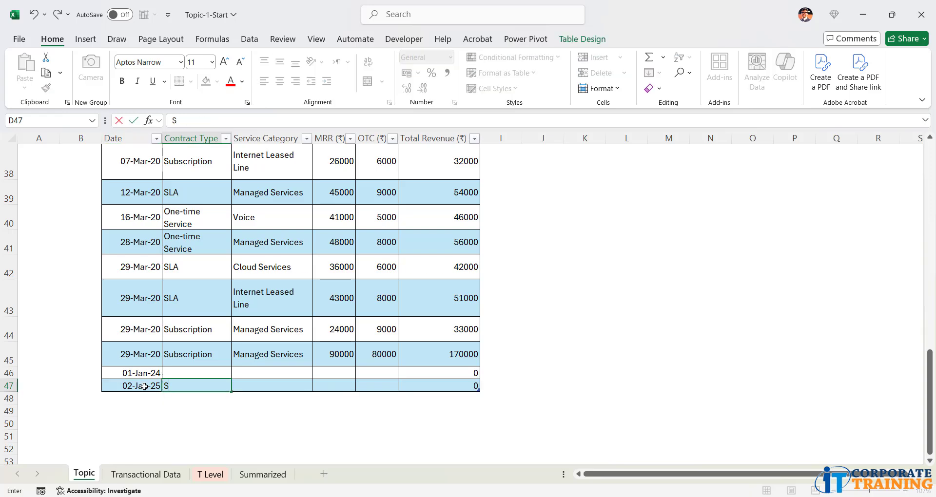
{"action": "type", "text": "ubscription"}
{"action": "key", "text": "Tab"}
{"action": "key", "text": "Tab"}
{"action": "key", "text": "Tab"}
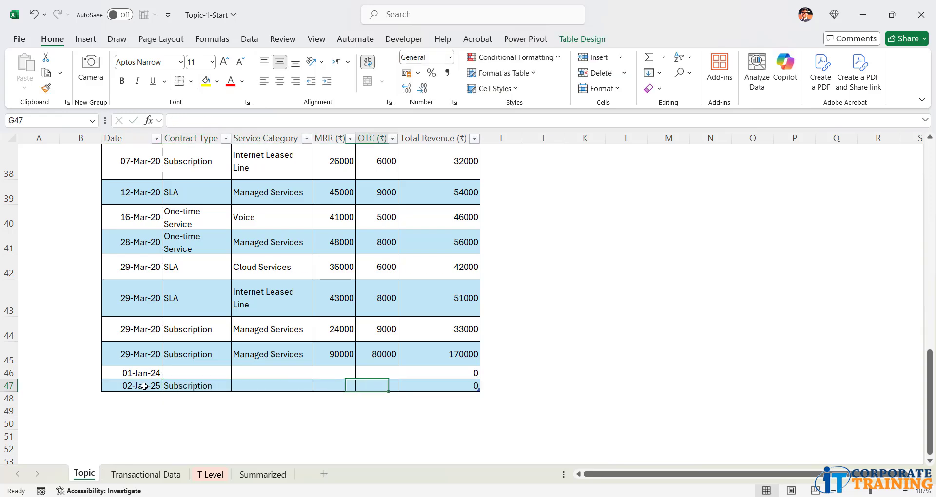
Enter 89000 as MRR and 85000 as OTC in row 47, and check the sums in N33 and N34.
{"action": "left_click", "coordinate": [337, 386]}
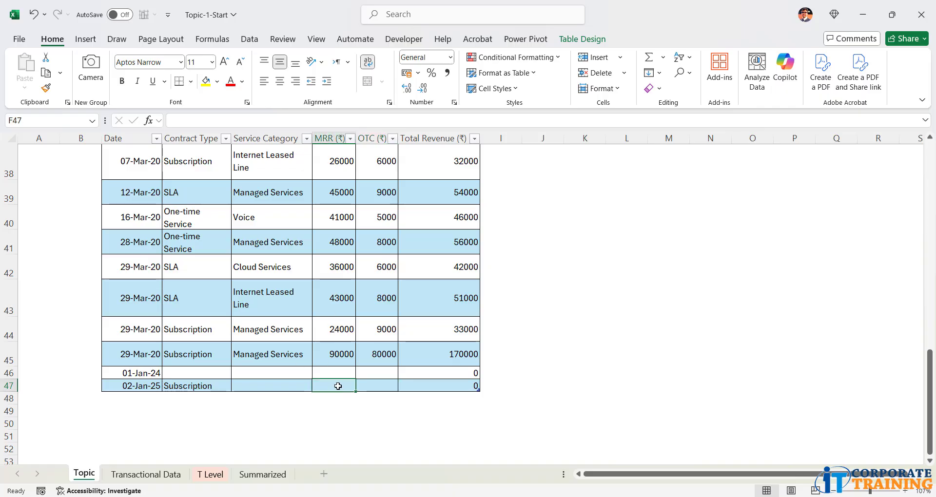
{"action": "type", "text": "89000"}
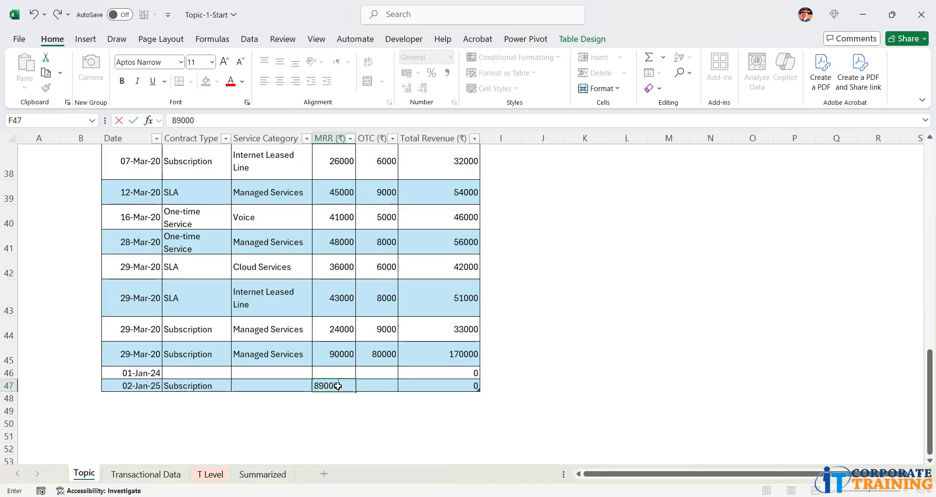
{"action": "key", "text": "Tab"}
{"action": "type", "text": "85000"}
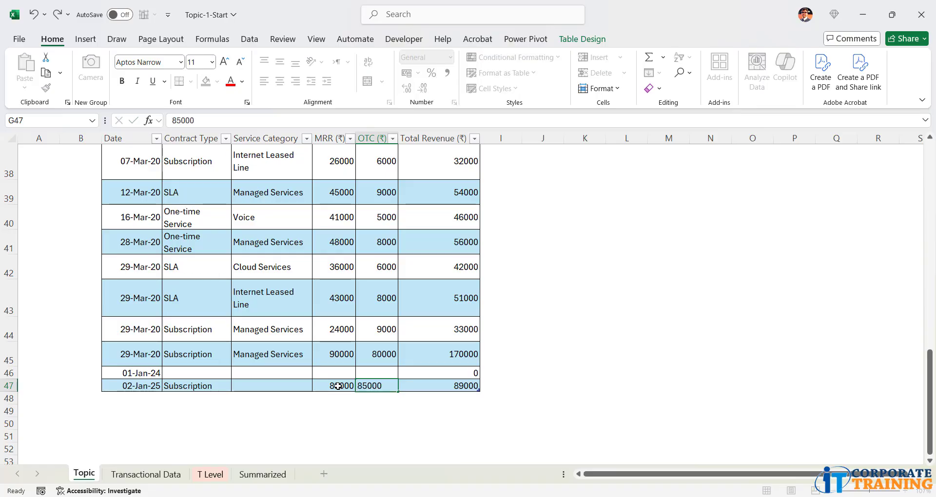
{"action": "key", "text": "Tab"}
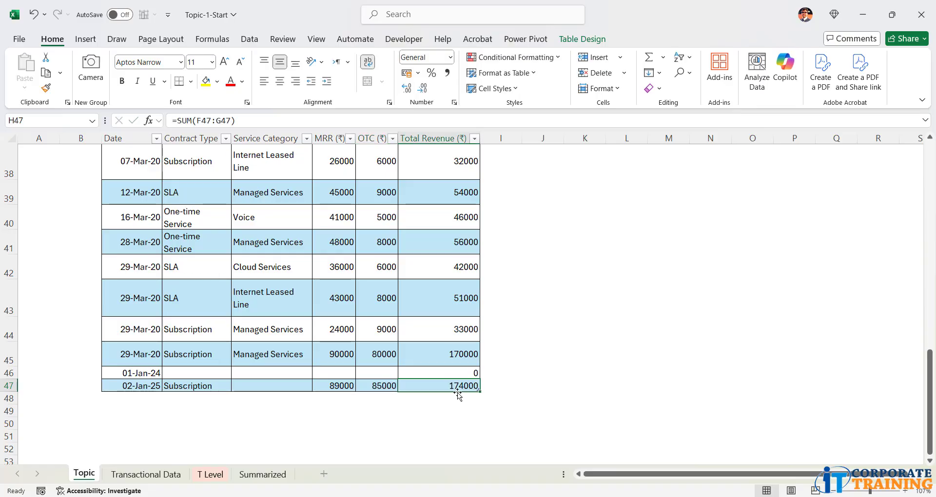
{"action": "scroll", "coordinate": [837, 274], "scroll_direction": "up", "scroll_amount": 2}
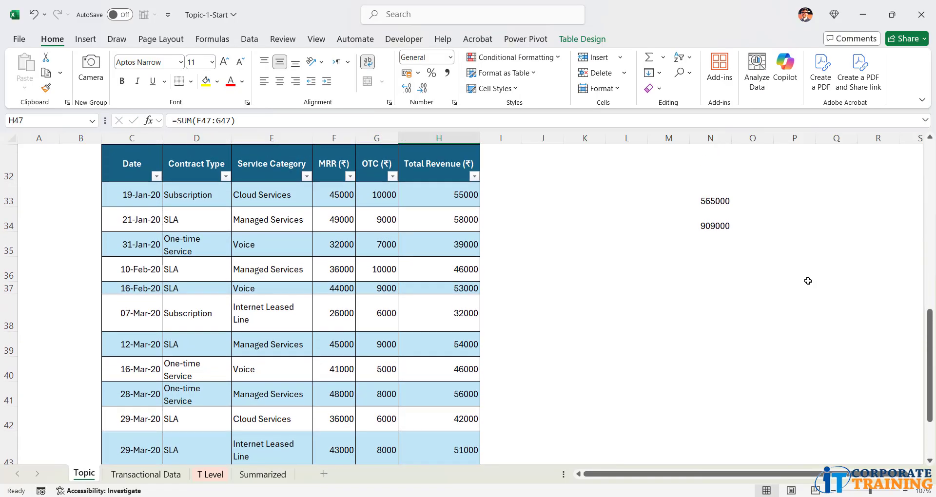
{"action": "key", "text": "ctrl+2"}
{"action": "mouse_move", "coordinate": [683, 217]}
{"action": "left_mouse_down"}
{"action": "mouse_move", "coordinate": [739, 239]}
{"action": "mouse_move", "coordinate": [618, 391]}
{"action": "mouse_move", "coordinate": [518, 453]}
{"action": "mouse_move", "coordinate": [543, 456]}
{"action": "left_mouse_up"}
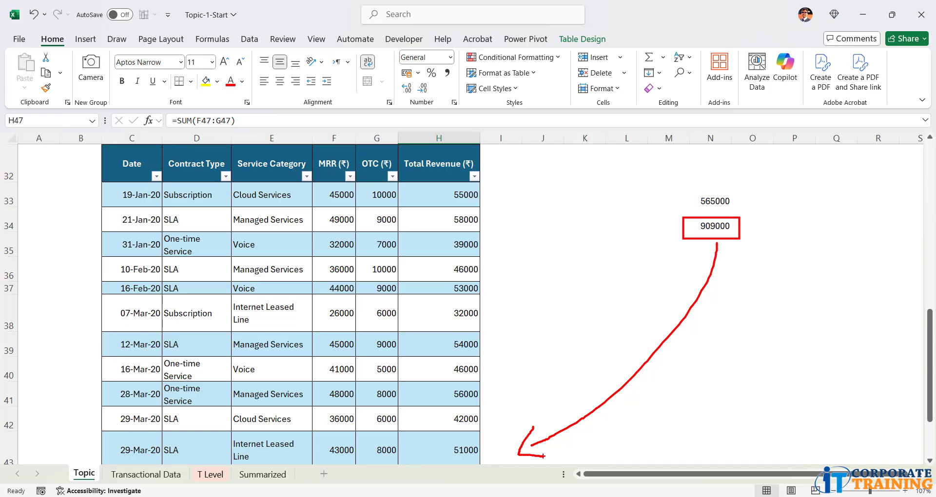
{"action": "key", "text": "Escape"}
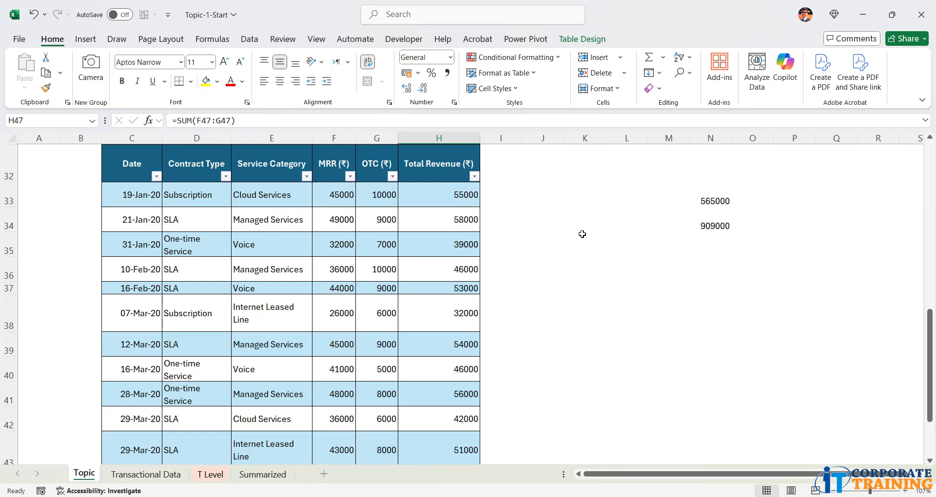
Enter the formula =[@[Total Revenue (₹)]]*10% in I33, directly beside the table's Total Revenue column.
{"action": "scroll", "coordinate": [517, 219], "scroll_direction": "up", "scroll_amount": 1}
{"action": "left_click", "coordinate": [497, 231]}
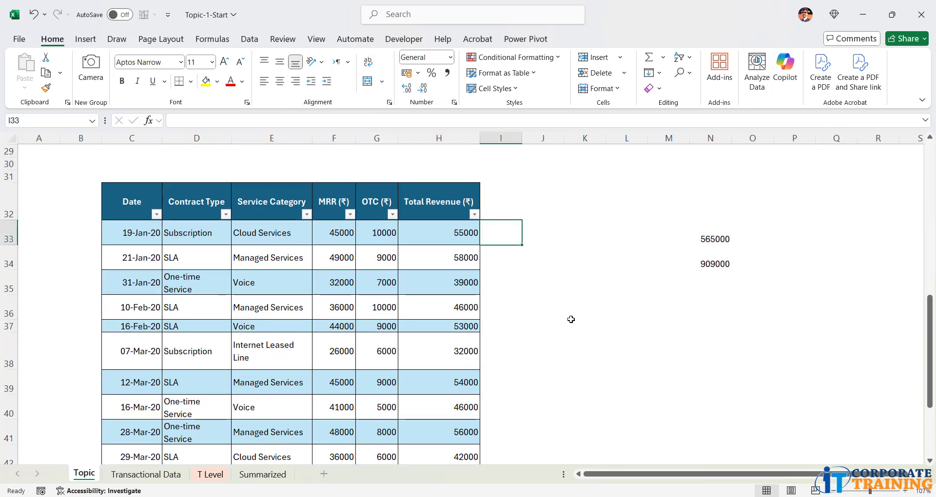
{"action": "type", "text": "="}
{"action": "key", "text": "Left"}
{"action": "type", "text": "*"}
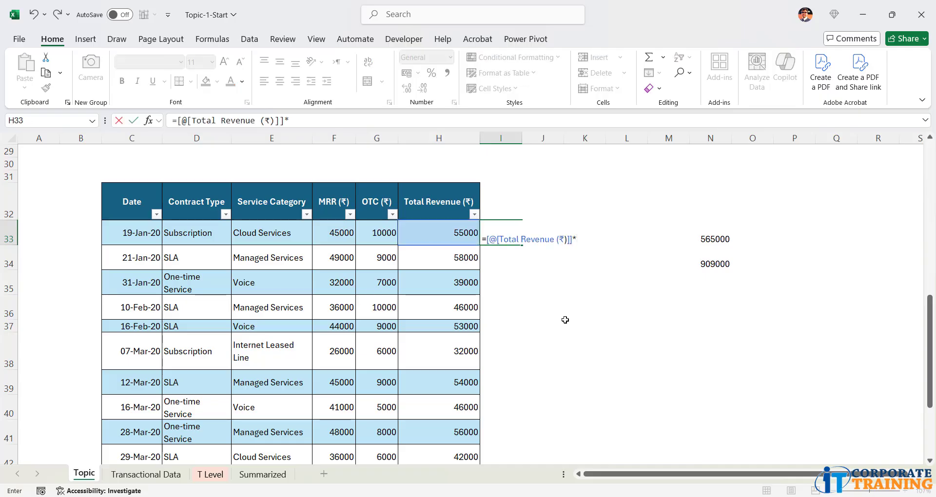
{"action": "type", "text": "10%"}
{"action": "key", "text": "Return"}
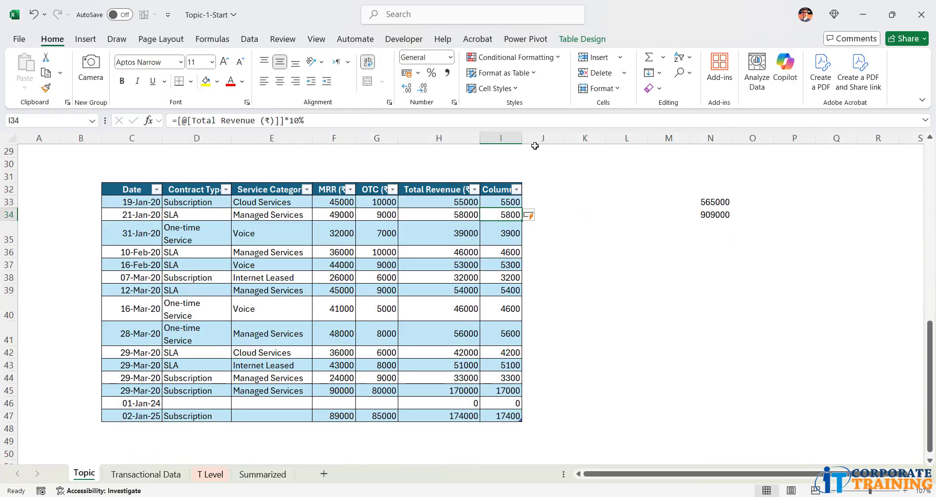
Widen columns I and H, and select the calculated values in I33:I47.
{"action": "left_click_drag", "start_coordinate": [521, 138], "coordinate": [551, 138]}
{"action": "left_click", "coordinate": [522, 201]}
{"action": "left_click_drag", "start_coordinate": [522, 214], "coordinate": [521, 416]}
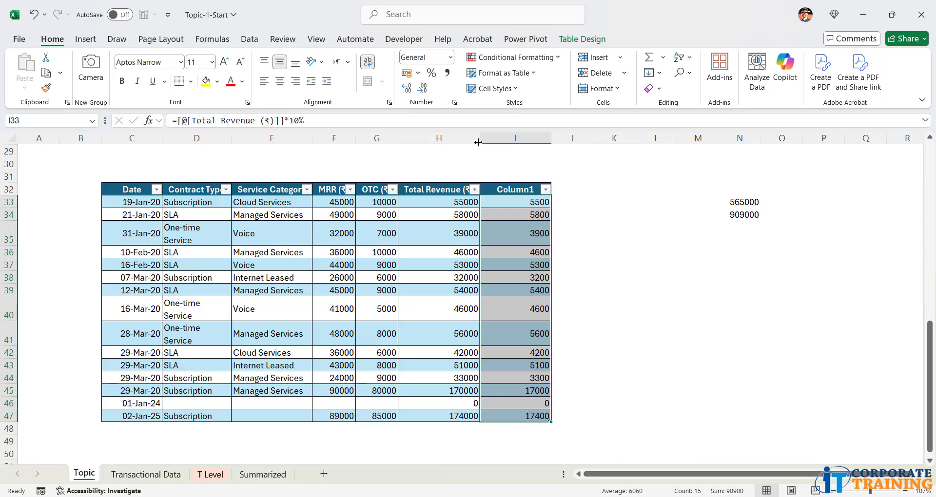
{"action": "left_click_drag", "start_coordinate": [478, 142], "coordinate": [490, 142]}
Try to give column I the same header as H32 by copying the text Total Revenue (₹) into I32.
{"action": "left_click", "coordinate": [461, 191]}
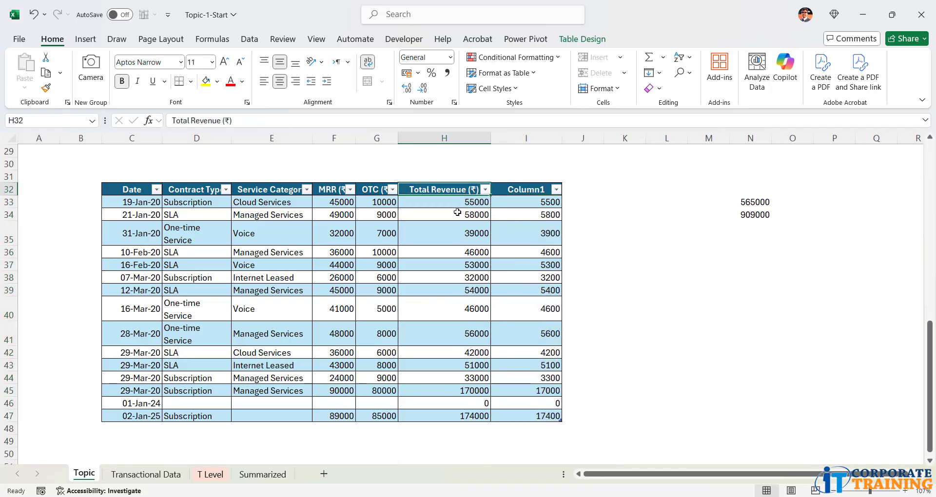
{"action": "triple_click", "coordinate": [232, 120]}
{"action": "key", "text": "ctrl+c"}
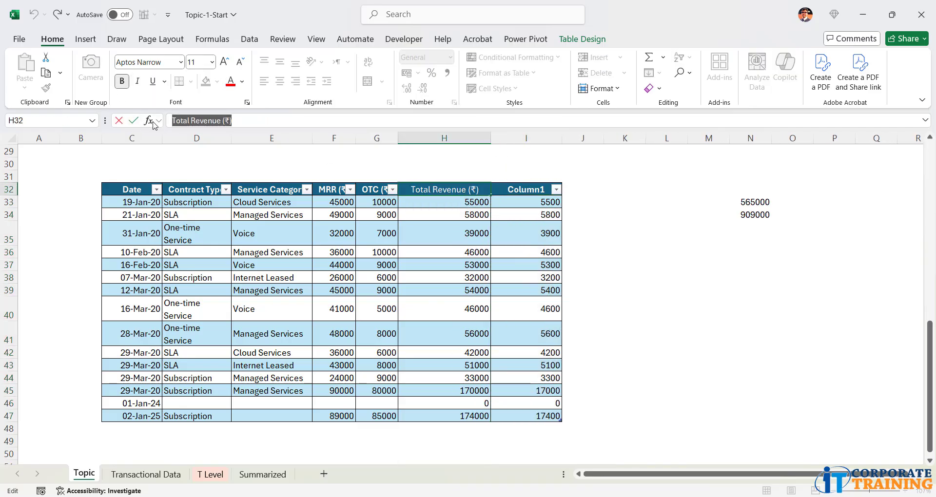
{"action": "key", "text": "Tab"}
{"action": "double_click", "coordinate": [188, 121]}
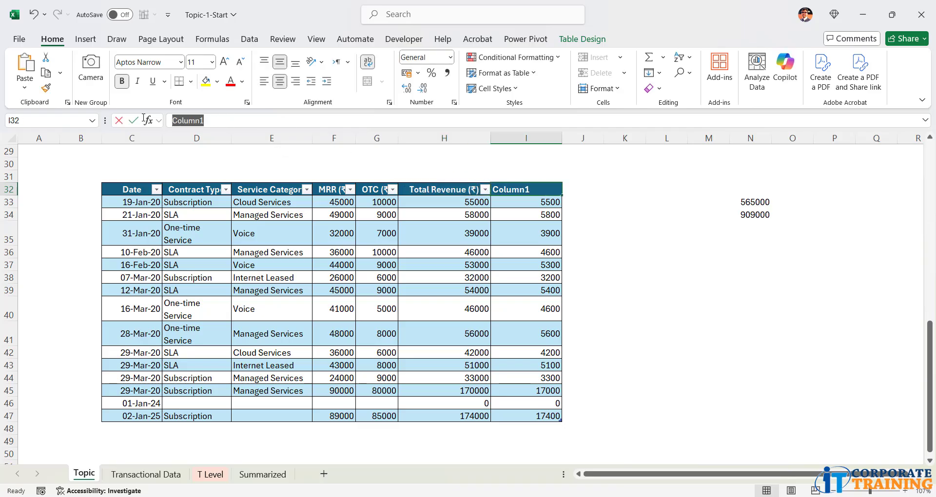
{"action": "key", "text": "ctrl+v"}
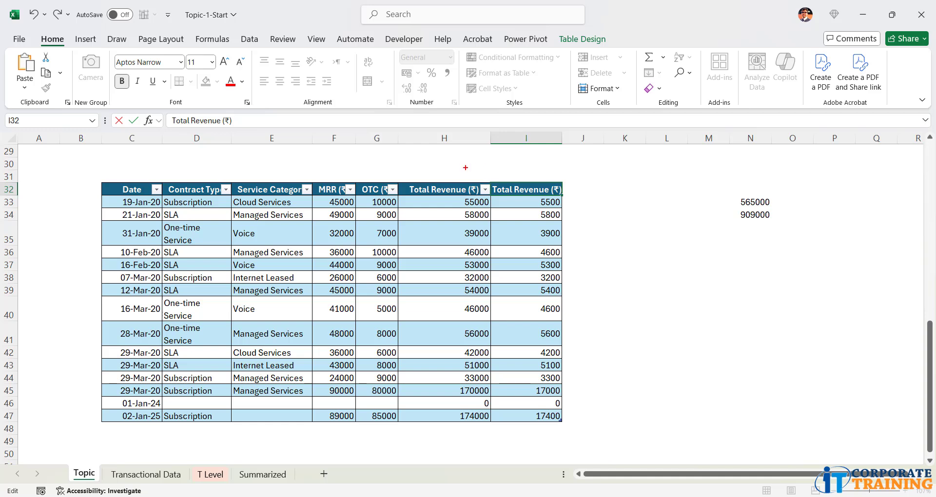
{"action": "mouse_move", "coordinate": [444, 178]}
{"action": "left_mouse_down"}
{"action": "mouse_move", "coordinate": [448, 158]}
{"action": "mouse_move", "coordinate": [477, 133]}
{"action": "mouse_move", "coordinate": [530, 158]}
{"action": "mouse_move", "coordinate": [510, 144]}
{"action": "left_mouse_up"}
{"action": "key", "text": "Escape"}
Rename the table header in I32 as TEMP and widen column I.
{"action": "left_click", "coordinate": [444, 202]}
{"action": "left_click_drag", "start_coordinate": [562, 139], "coordinate": [595, 139]}
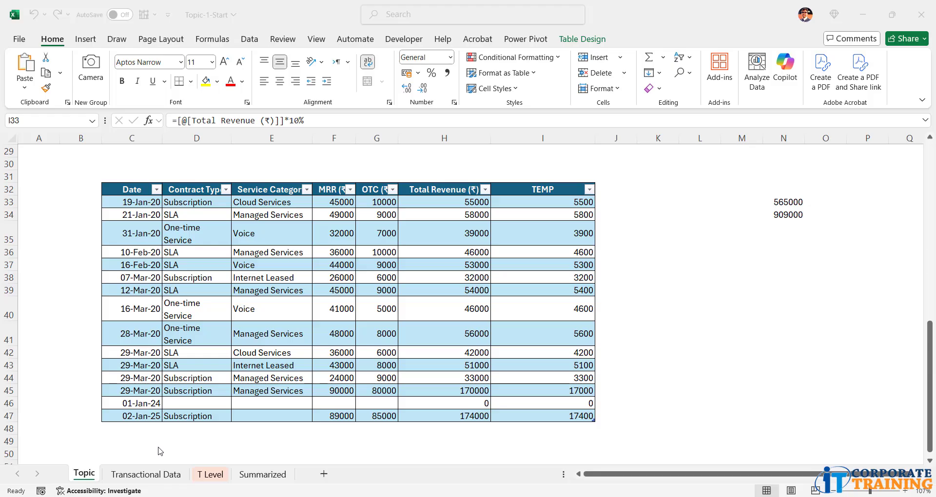
Enter the date 3-jan-25 in C49, leaving row 48 blank between it and the table's last row.
{"action": "left_click", "coordinate": [144, 442]}
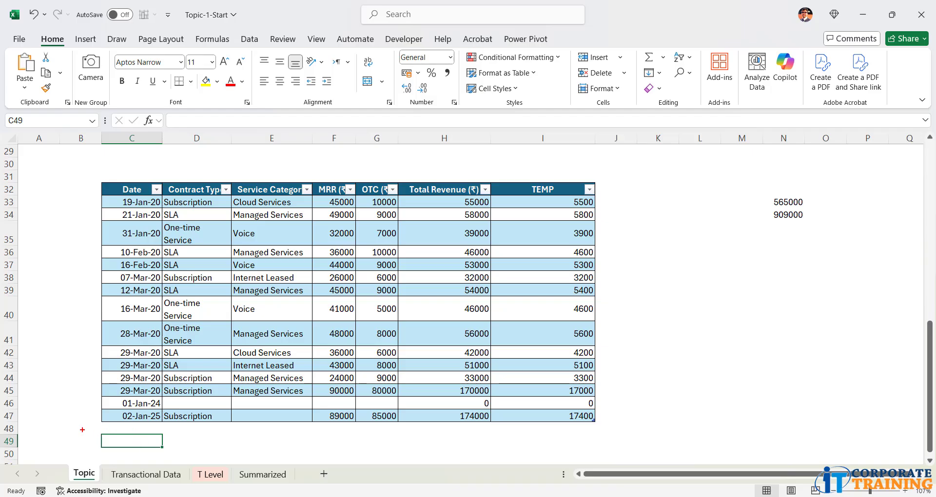
{"action": "mouse_move", "coordinate": [95, 430]}
{"action": "left_mouse_down"}
{"action": "mouse_move", "coordinate": [66, 430]}
{"action": "mouse_move", "coordinate": [63, 417]}
{"action": "mouse_move", "coordinate": [106, 417]}
{"action": "left_mouse_up"}
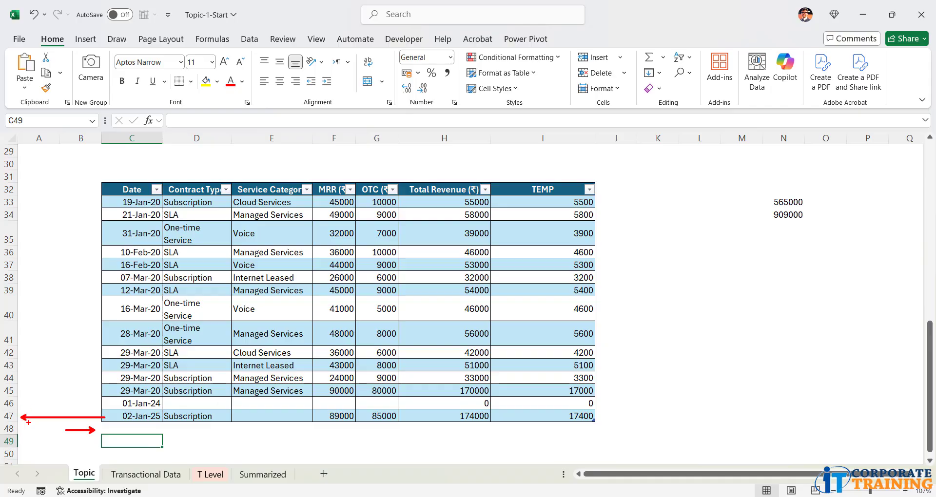
{"action": "left_click_drag", "start_coordinate": [120, 425], "coordinate": [125, 426]}
{"action": "mouse_move", "coordinate": [180, 448]}
{"action": "left_mouse_down"}
{"action": "mouse_move", "coordinate": [166, 438]}
{"action": "mouse_move", "coordinate": [176, 447]}
{"action": "left_mouse_up"}
{"action": "left_click_drag", "start_coordinate": [173, 454], "coordinate": [286, 453]}
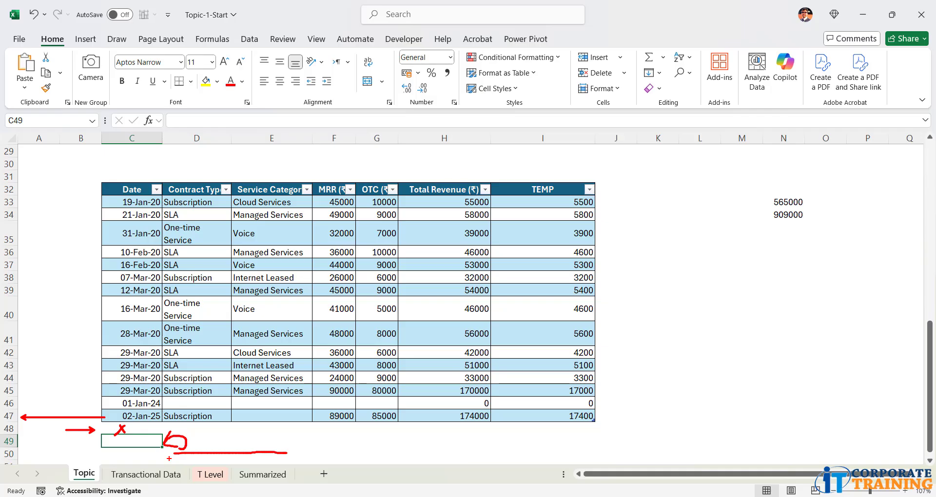
{"action": "key", "text": "Escape"}
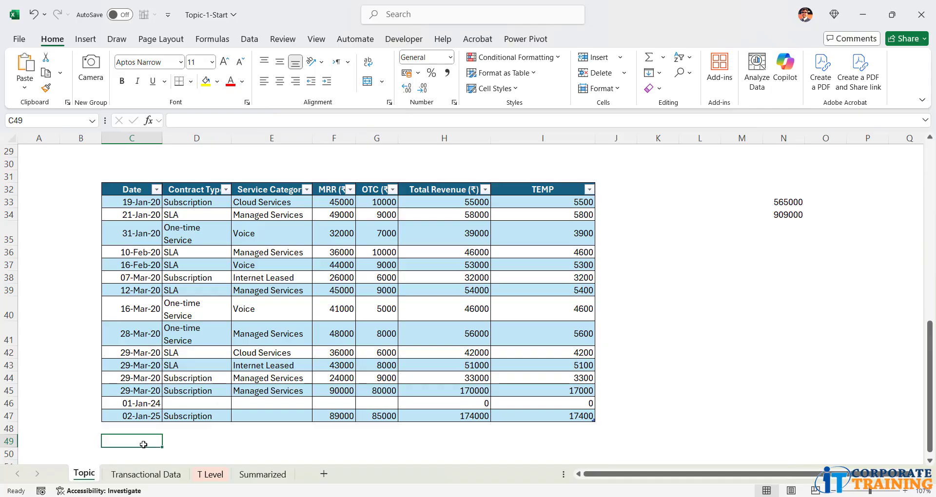
{"action": "type", "text": "3-jan"}
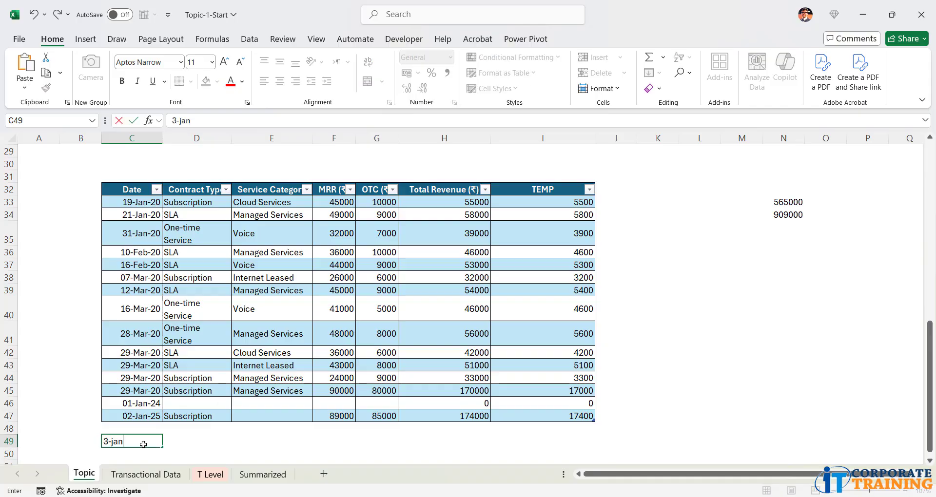
{"action": "type", "text": "-25"}
{"action": "key", "text": "Tab"}
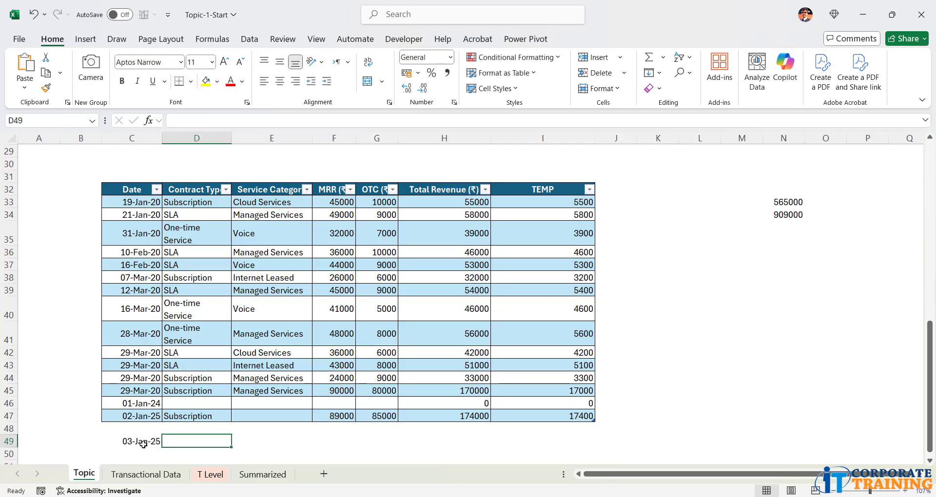
Compare which table design options are offered for C49 and L37 outside the table and for cells inside it.
{"action": "left_click", "coordinate": [143, 444]}
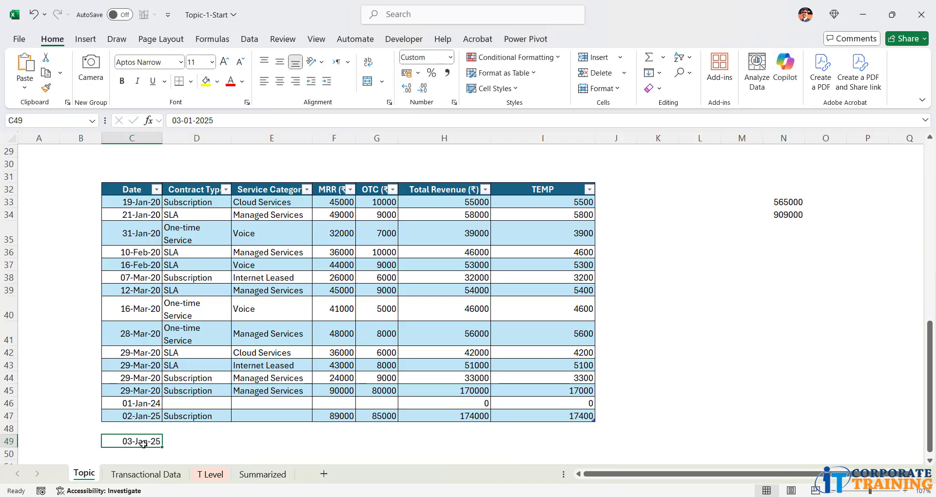
{"action": "mouse_move", "coordinate": [167, 443]}
{"action": "left_mouse_down"}
{"action": "mouse_move", "coordinate": [344, 396]}
{"action": "mouse_move", "coordinate": [554, 139]}
{"action": "mouse_move", "coordinate": [561, 36]}
{"action": "left_mouse_up"}
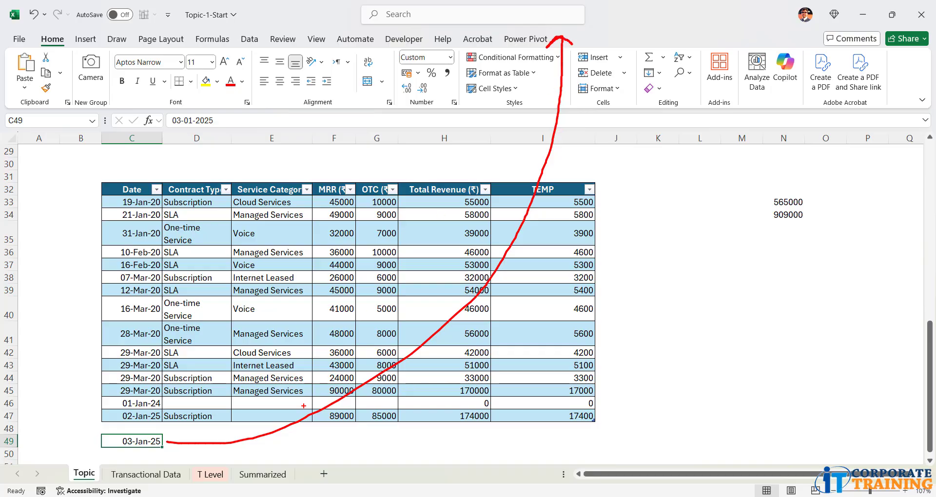
{"action": "left_click", "coordinate": [200, 365]}
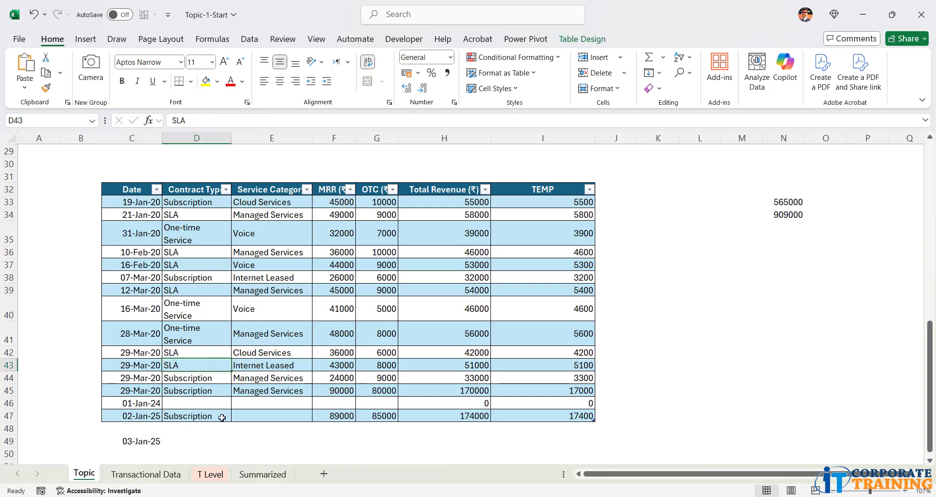
{"action": "left_click_drag", "start_coordinate": [178, 418], "coordinate": [171, 444]}
{"action": "left_click", "coordinate": [302, 354]}
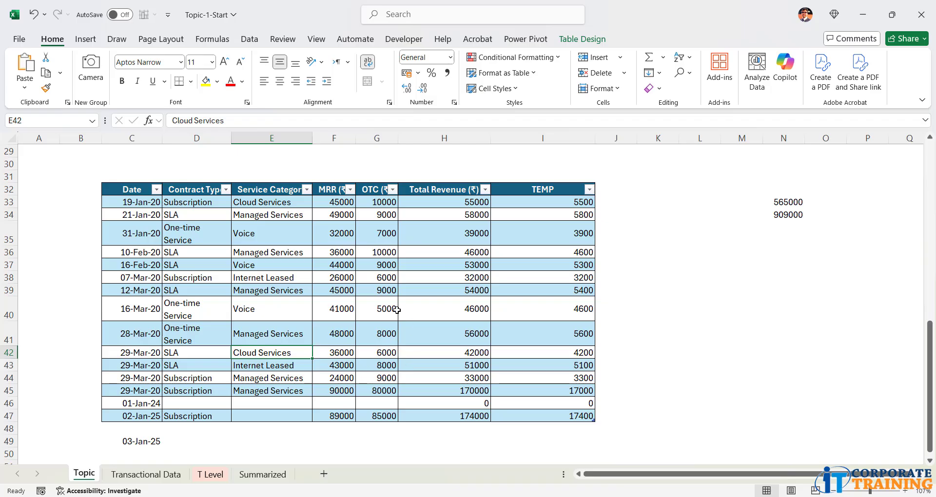
{"action": "left_click", "coordinate": [318, 281]}
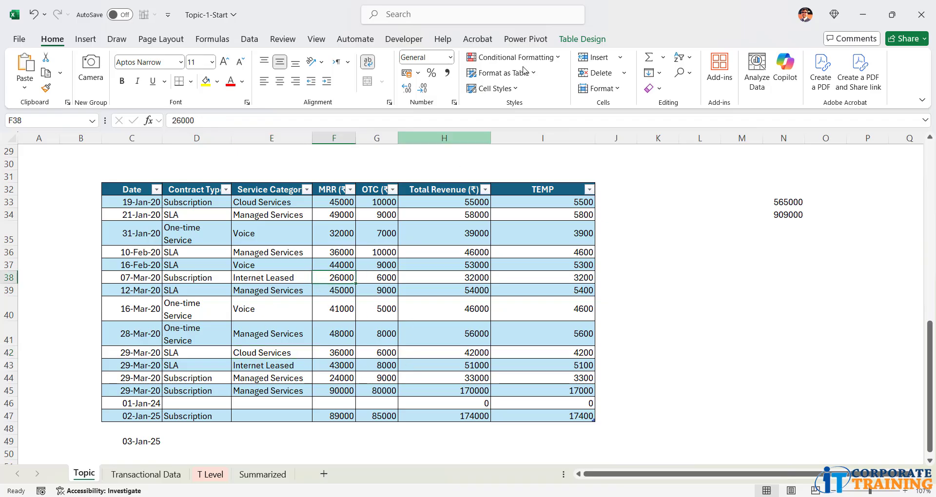
{"action": "left_click", "coordinate": [580, 40]}
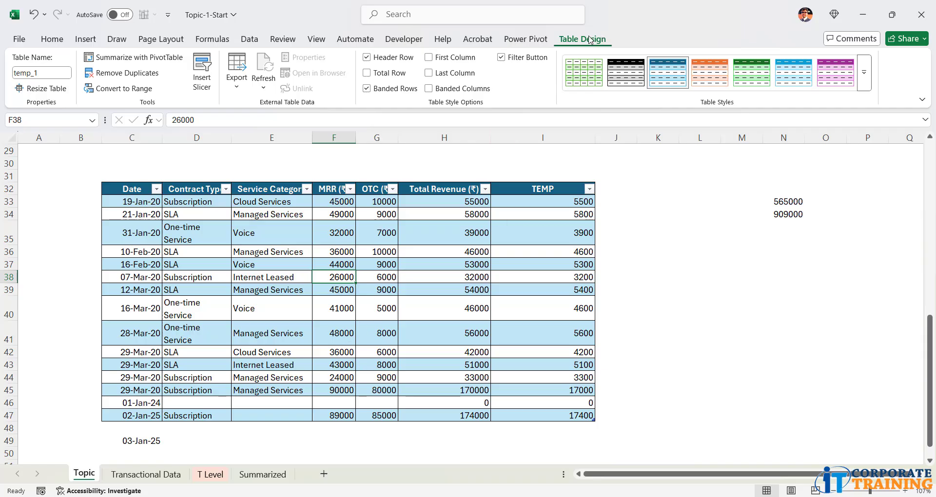
{"action": "left_click", "coordinate": [421, 253]}
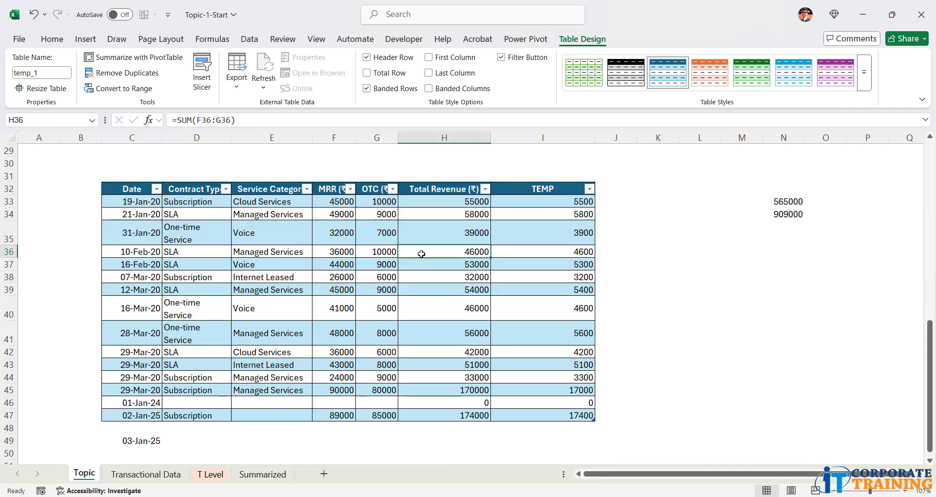
{"action": "left_click", "coordinate": [716, 265]}
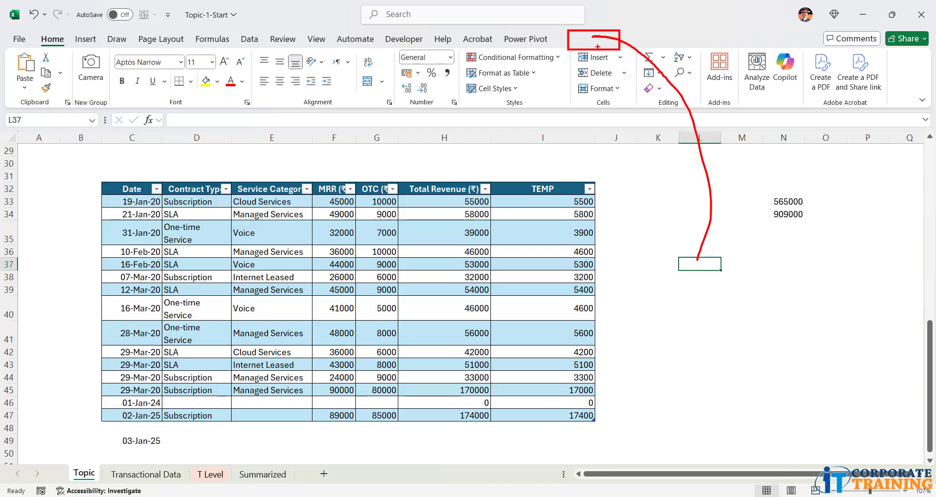
Resize the table to the range $C$32:$I$49 so that it includes rows 48 and 49.
{"action": "left_click", "coordinate": [345, 268]}
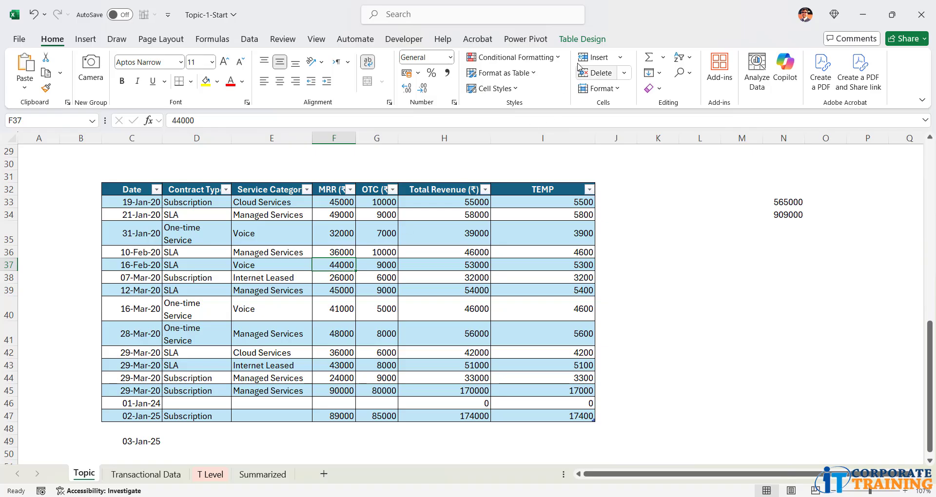
{"action": "left_click", "coordinate": [584, 40]}
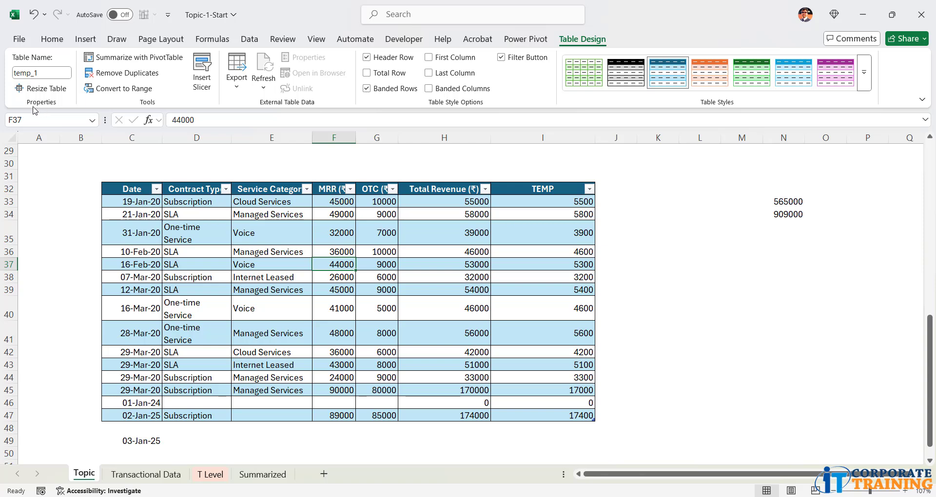
{"action": "left_click", "coordinate": [40, 90]}
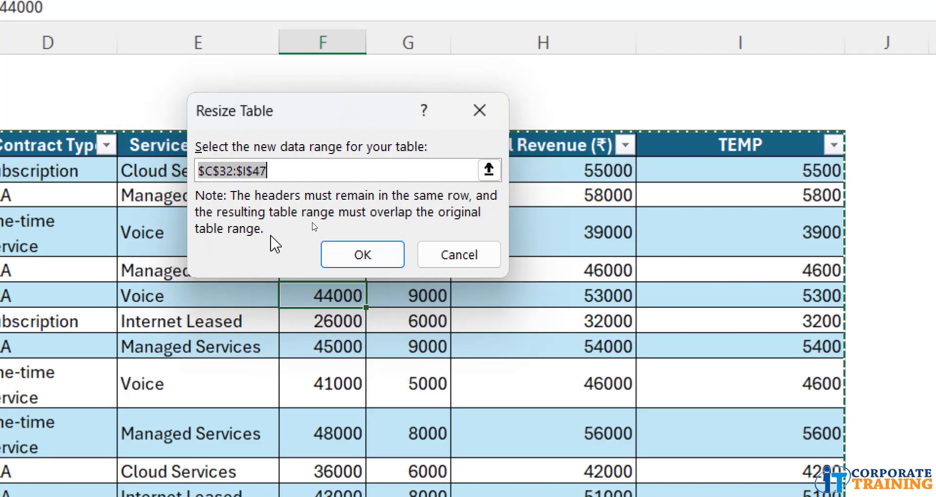
{"action": "key", "text": "F2"}
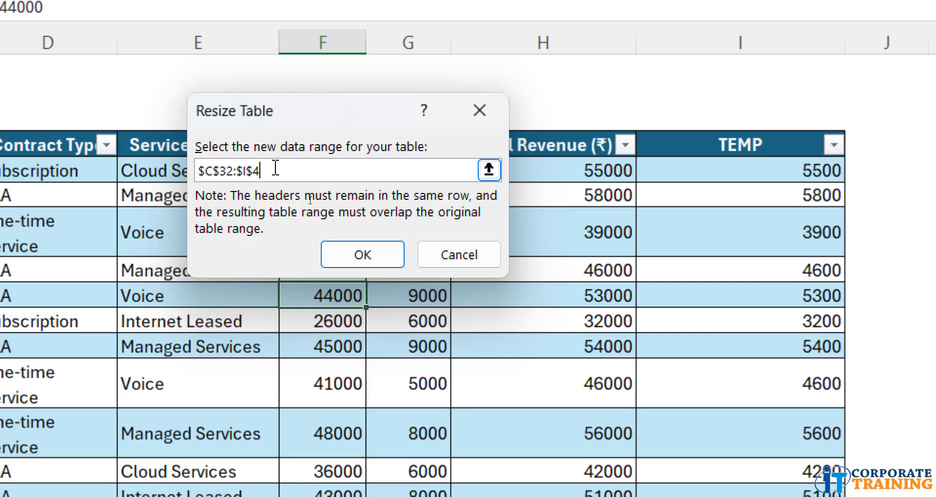
{"action": "type", "text": "9"}
{"action": "left_click", "coordinate": [336, 250]}
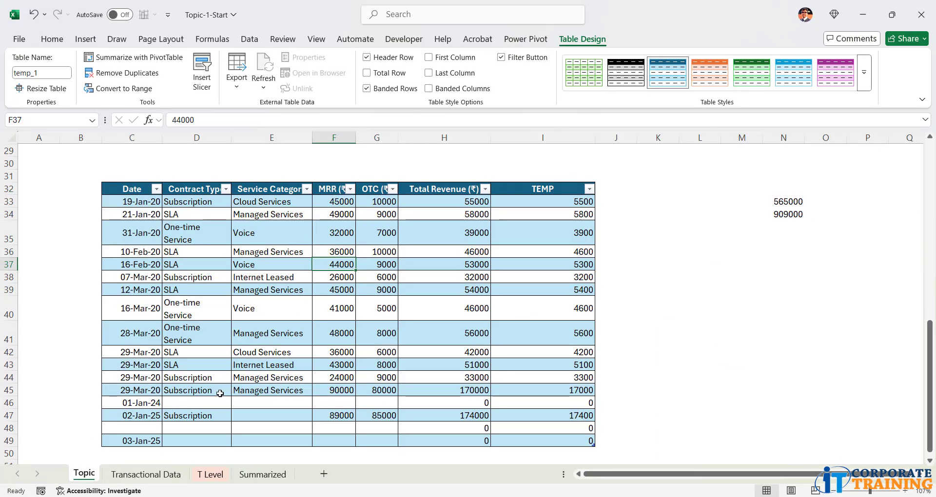
Check the newly included date in C49 and the blank table row C48:I48.
{"action": "left_click", "coordinate": [144, 440]}
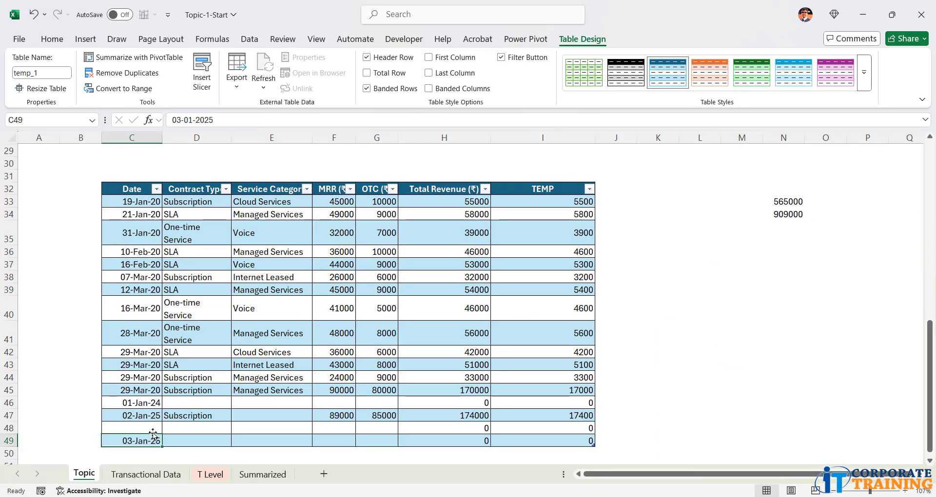
{"action": "left_click_drag", "start_coordinate": [121, 428], "coordinate": [531, 432]}
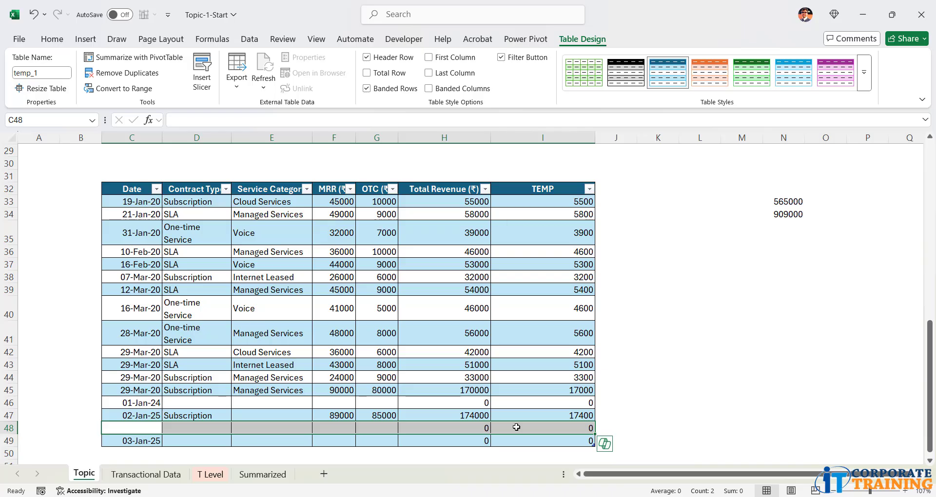
{"action": "left_click", "coordinate": [351, 291]}
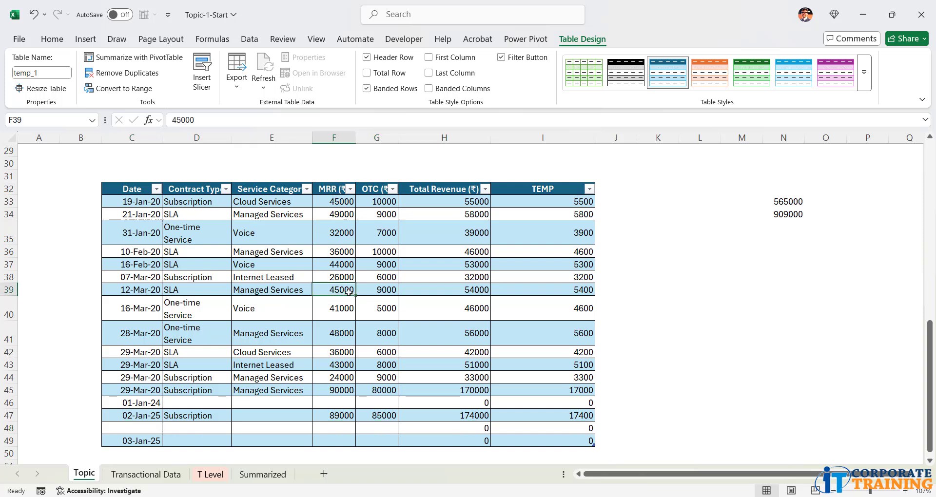
Convert the table under the Table Vs Range heading to a normal range and confirm the conversion.
{"action": "scroll", "coordinate": [348, 292], "scroll_direction": "up", "scroll_amount": 2}
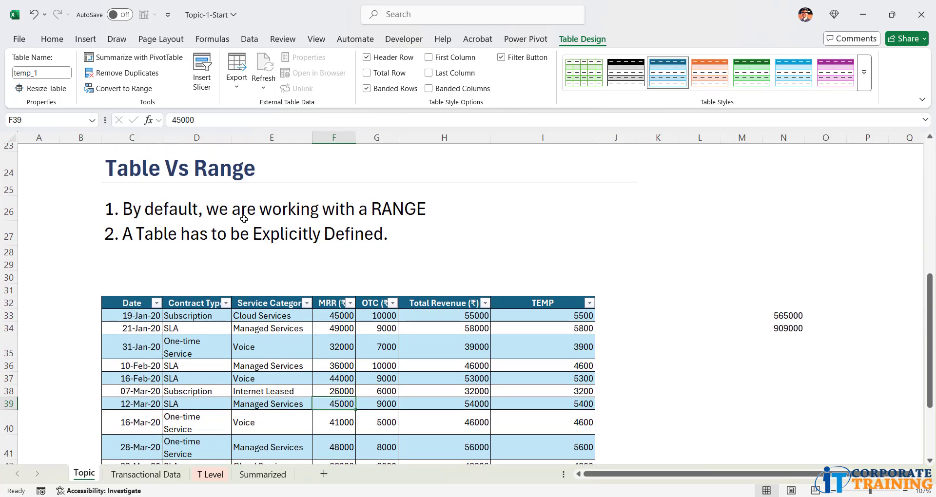
{"action": "left_click", "coordinate": [438, 342]}
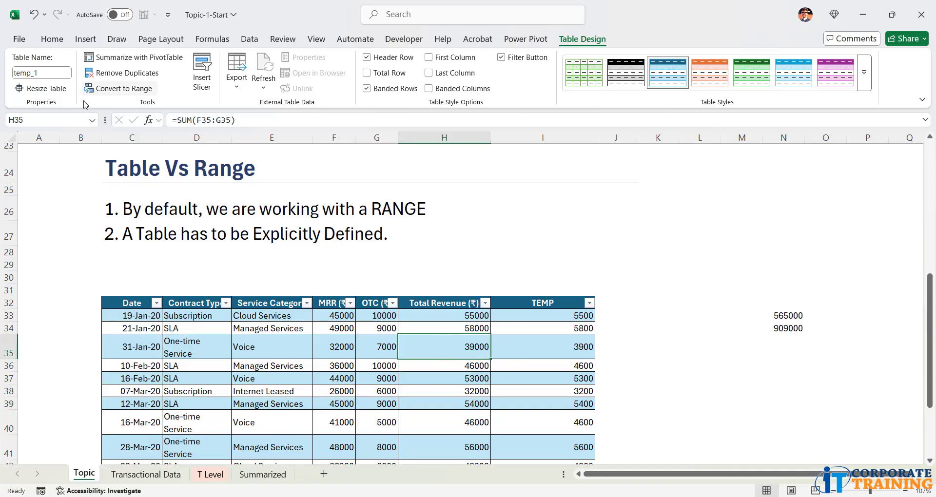
{"action": "key", "text": "ctrl+2"}
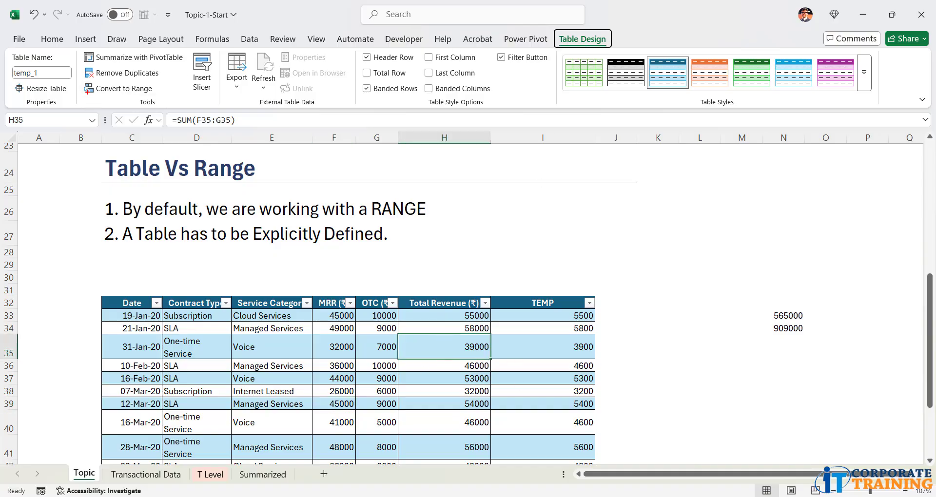
{"action": "mouse_move", "coordinate": [78, 81]}
{"action": "left_mouse_down"}
{"action": "mouse_move", "coordinate": [169, 112]}
{"action": "mouse_move", "coordinate": [193, 84]}
{"action": "mouse_move", "coordinate": [323, 178]}
{"action": "mouse_move", "coordinate": [324, 292]}
{"action": "left_mouse_up"}
{"action": "left_click_drag", "start_coordinate": [305, 273], "coordinate": [321, 295]}
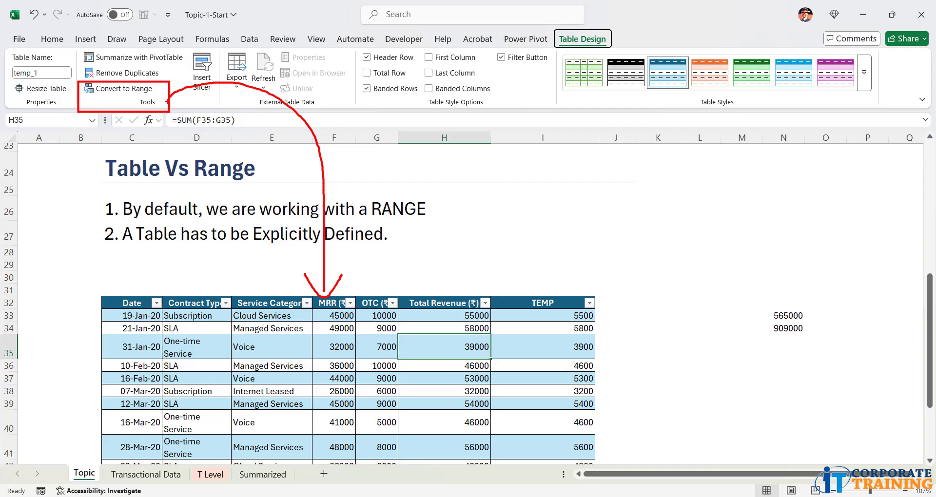
{"action": "key", "text": "Escape"}
{"action": "left_click", "coordinate": [146, 89]}
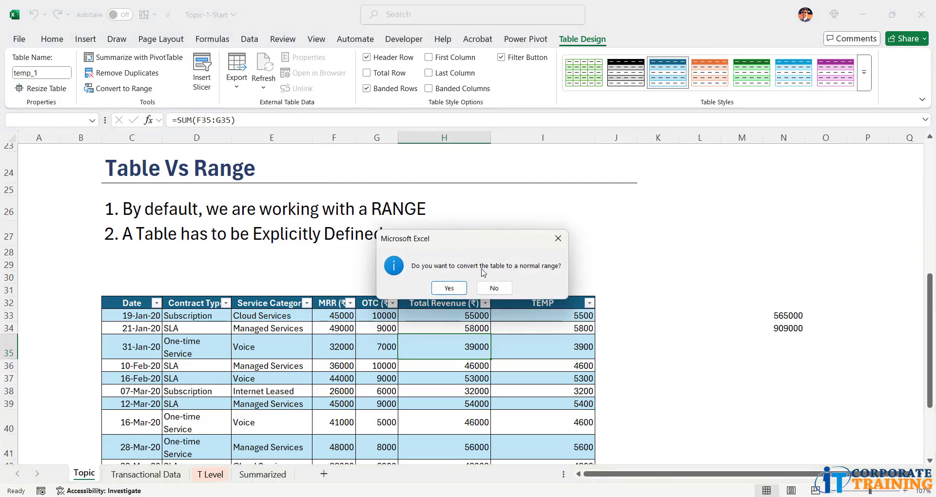
{"action": "left_click", "coordinate": [462, 290]}
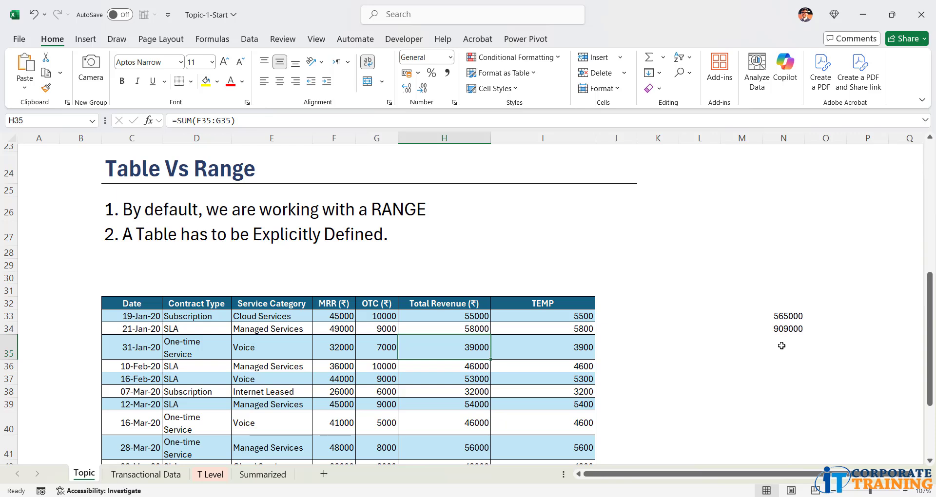
Inspect the reference inside the SUM formula in N34, keeping the formula as it is.
{"action": "mouse_move", "coordinate": [759, 323]}
{"action": "left_mouse_down"}
{"action": "mouse_move", "coordinate": [818, 337]}
{"action": "mouse_move", "coordinate": [796, 404]}
{"action": "left_mouse_up"}
{"action": "key", "text": "Escape"}
{"action": "double_click", "coordinate": [788, 327]}
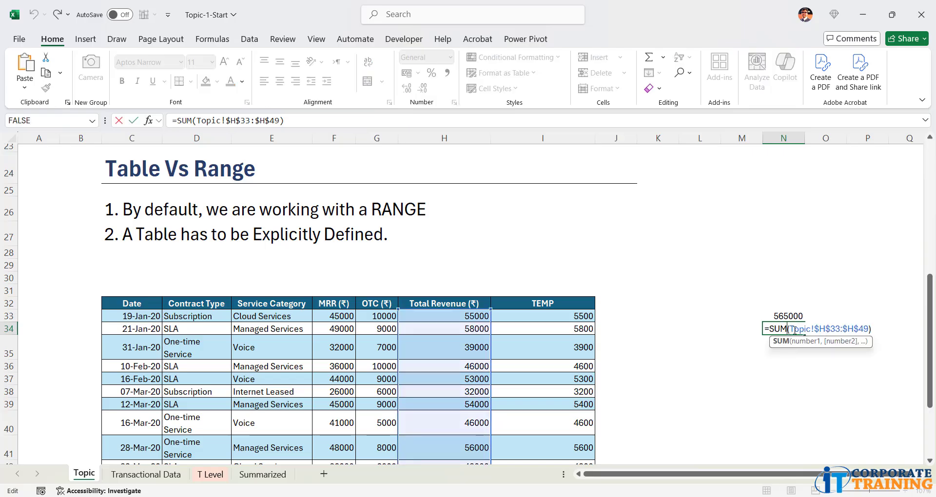
{"action": "key", "text": "ctrl+1"}
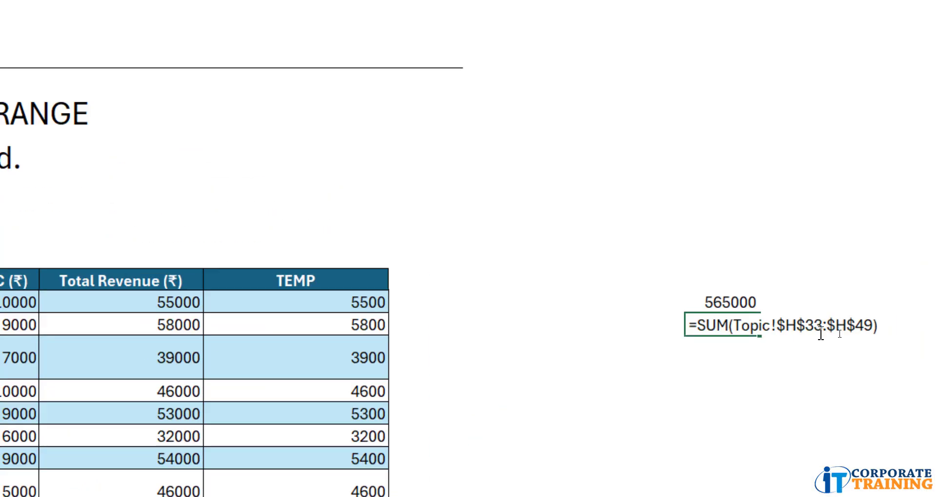
{"action": "left_click_drag", "start_coordinate": [723, 332], "coordinate": [863, 325]}
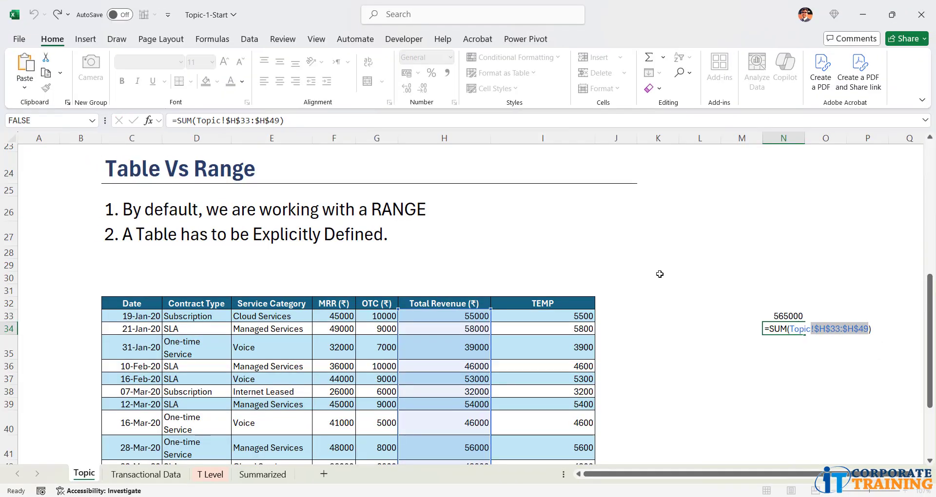
{"action": "key", "text": "ctrl+Return"}
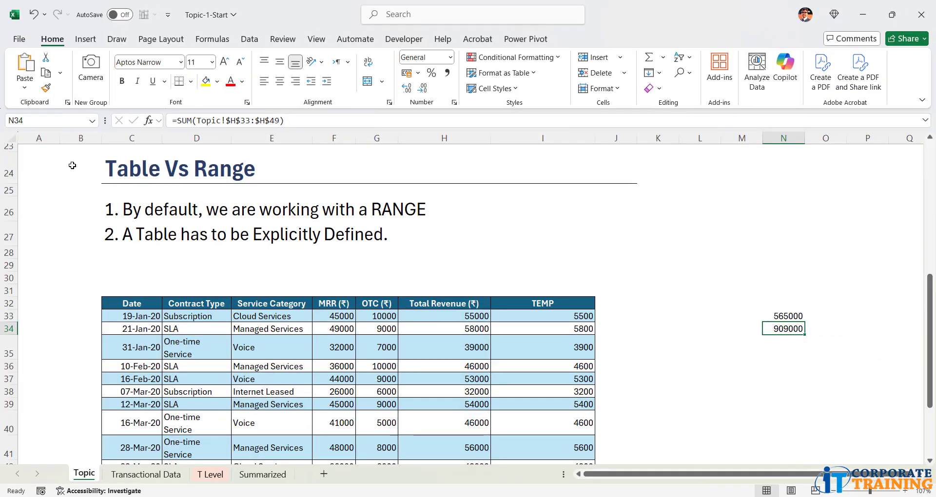
Review the Table Vs Range heading and the note in row 26, and locate the command that creates a table.
{"action": "left_click", "coordinate": [126, 178]}
{"action": "left_click", "coordinate": [214, 172]}
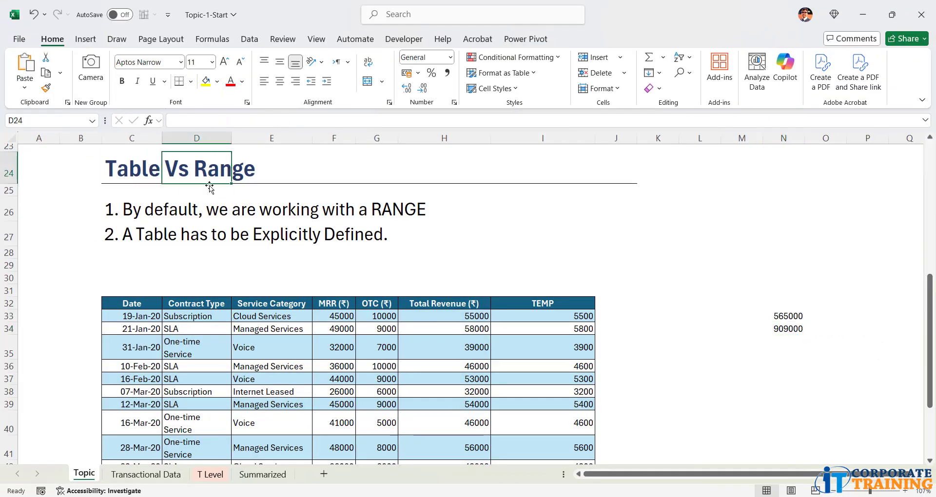
{"action": "left_click_drag", "start_coordinate": [115, 210], "coordinate": [439, 211]}
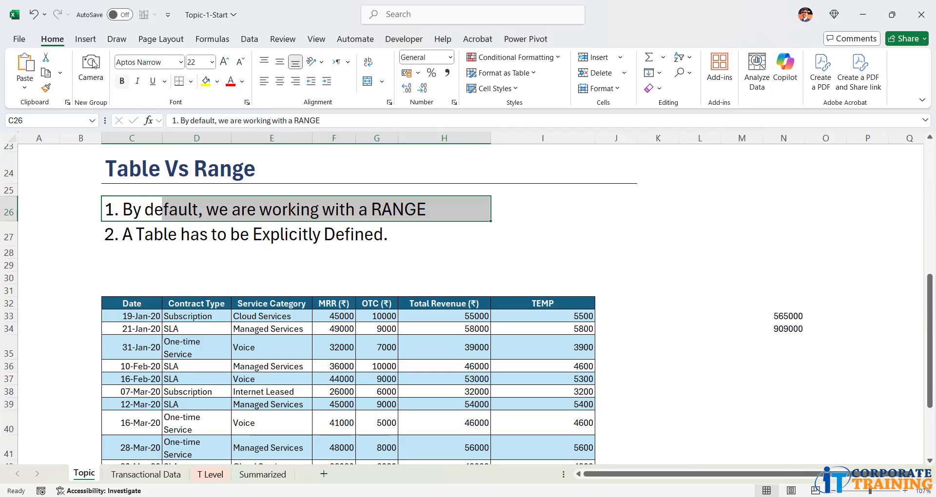
{"action": "left_click", "coordinate": [84, 41]}
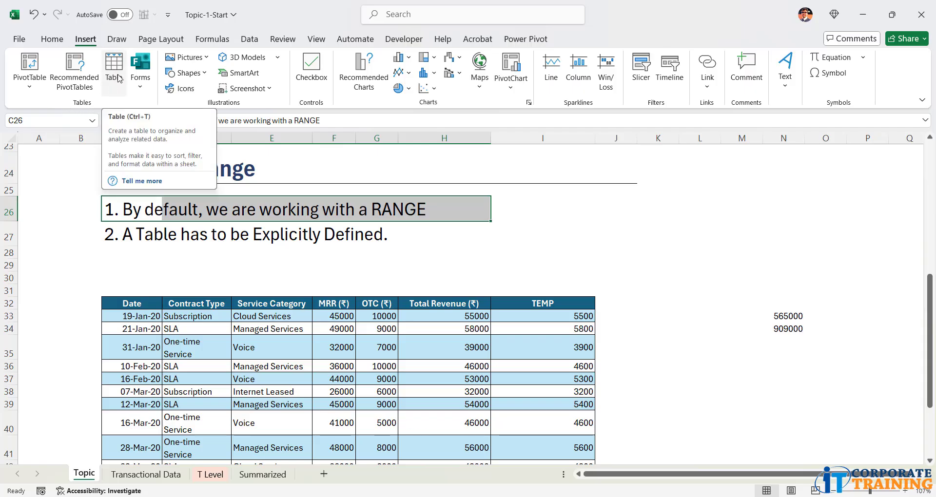
{"action": "left_click", "coordinate": [292, 365]}
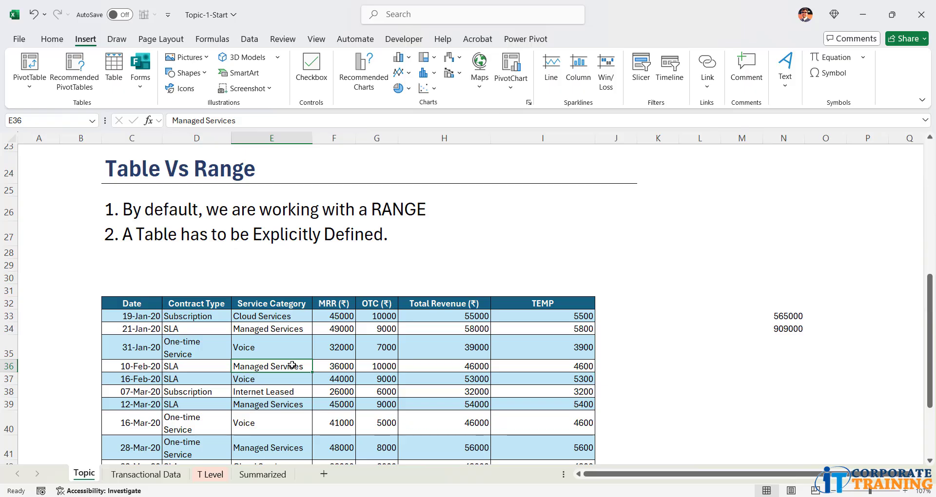
Review the Transactional Level Data and Summarized Data entries under the Types of DATA in EXCEL heading.
{"action": "scroll", "coordinate": [323, 341], "scroll_direction": "up", "scroll_amount": 6}
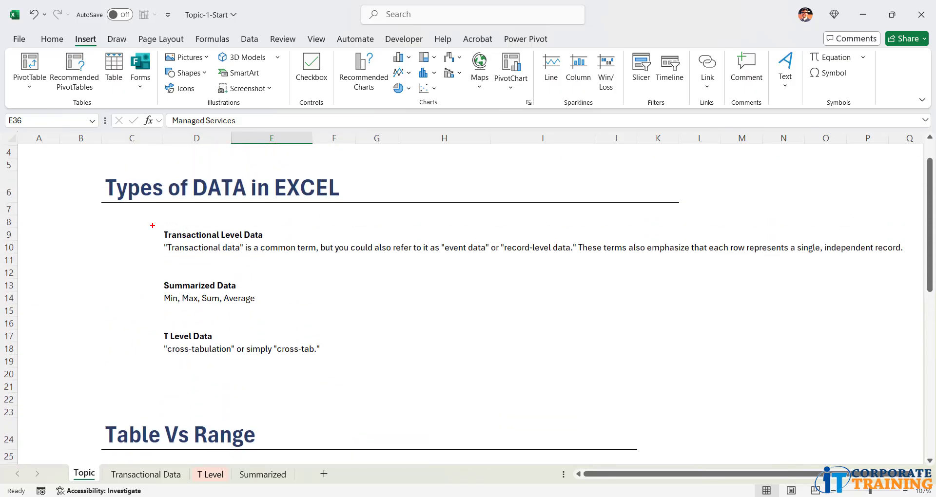
{"action": "mouse_move", "coordinate": [145, 224]}
{"action": "left_mouse_down"}
{"action": "mouse_move", "coordinate": [261, 265]}
{"action": "mouse_move", "coordinate": [306, 266]}
{"action": "mouse_move", "coordinate": [422, 323]}
{"action": "mouse_move", "coordinate": [423, 368]}
{"action": "mouse_move", "coordinate": [439, 334]}
{"action": "left_mouse_up"}
{"action": "mouse_move", "coordinate": [380, 364]}
{"action": "left_mouse_down"}
{"action": "mouse_move", "coordinate": [409, 361]}
{"action": "mouse_move", "coordinate": [395, 405]}
{"action": "mouse_move", "coordinate": [414, 404]}
{"action": "mouse_move", "coordinate": [436, 375]}
{"action": "mouse_move", "coordinate": [449, 403]}
{"action": "mouse_move", "coordinate": [474, 399]}
{"action": "left_mouse_up"}
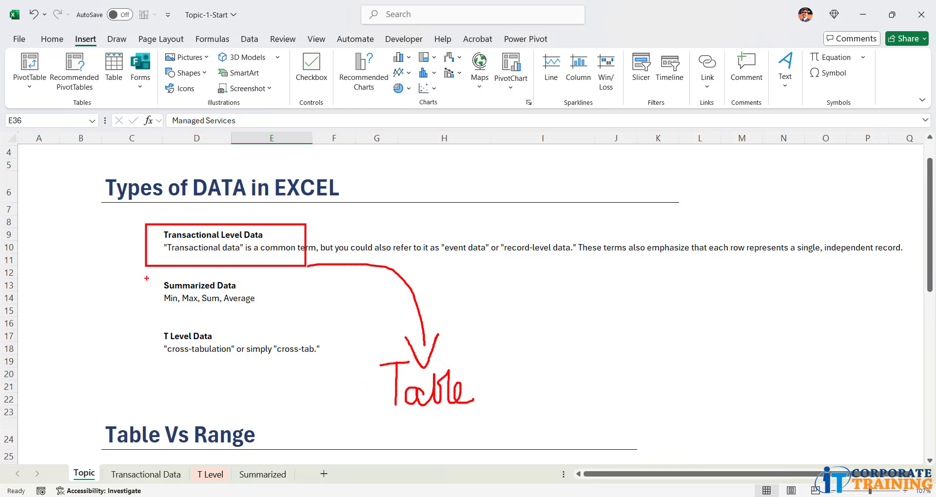
{"action": "left_click_drag", "start_coordinate": [147, 279], "coordinate": [147, 279]}
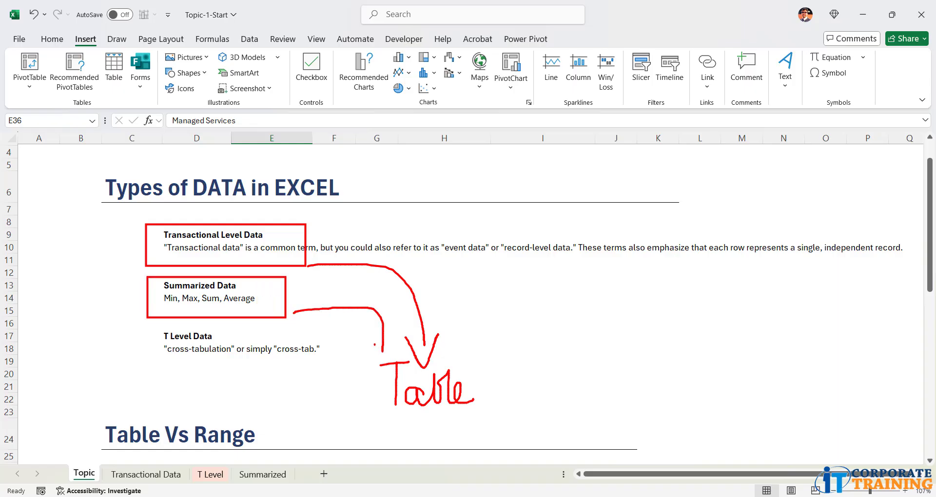